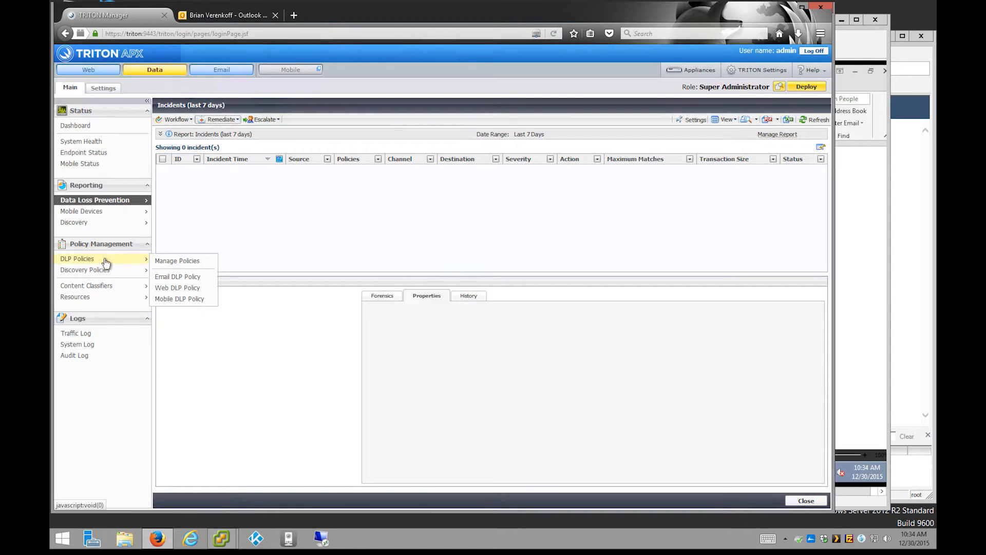
Show the Credit Card Drip Rule's details under the PCI policy in the DLP policy list.
{"action": "left_click", "coordinate": [167, 264]}
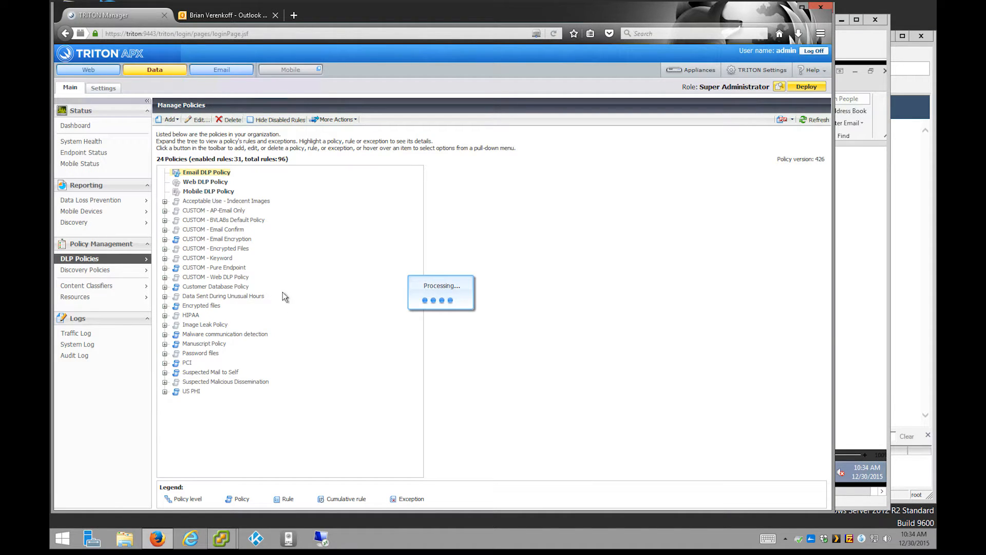
{"action": "left_click", "coordinate": [165, 363]}
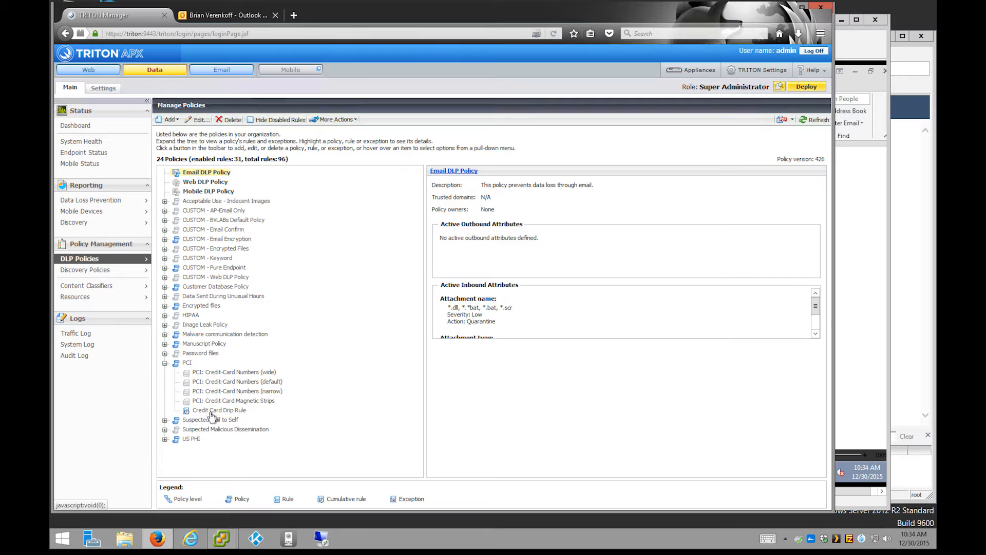
{"action": "left_click", "coordinate": [199, 414]}
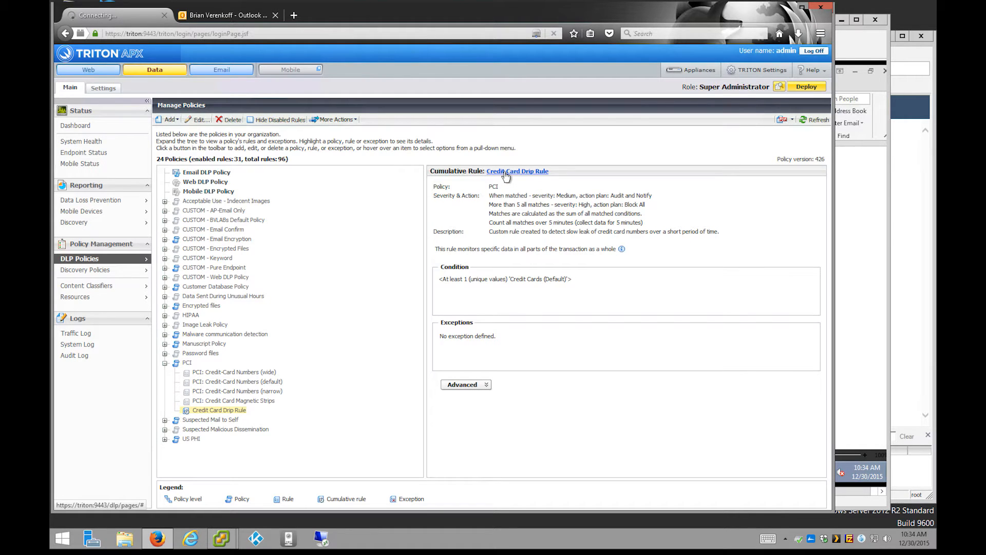
Edit the Credit Card Drip Rule and review its condition: Credit Cards (Default), at least 1 unique value.
{"action": "left_click", "coordinate": [512, 172]}
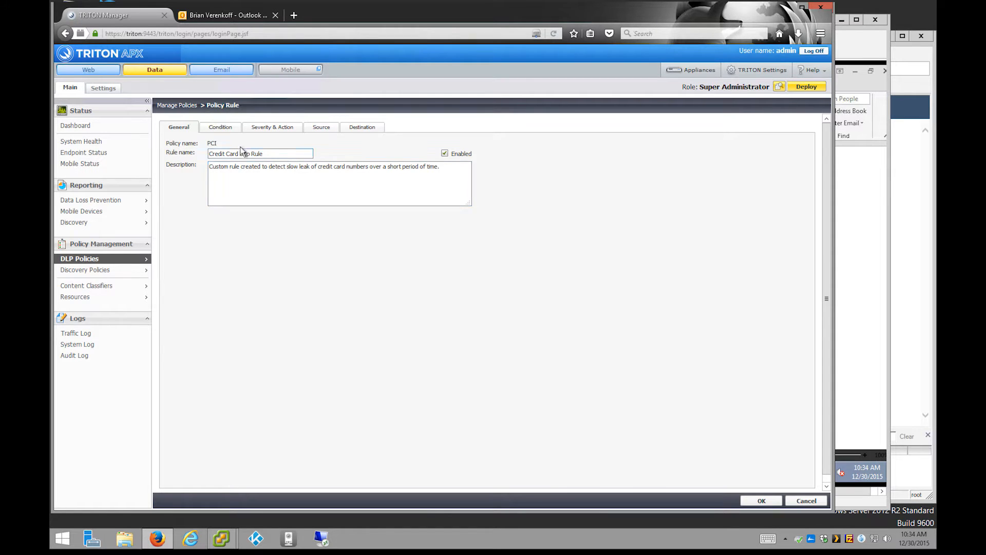
{"action": "left_click", "coordinate": [220, 126]}
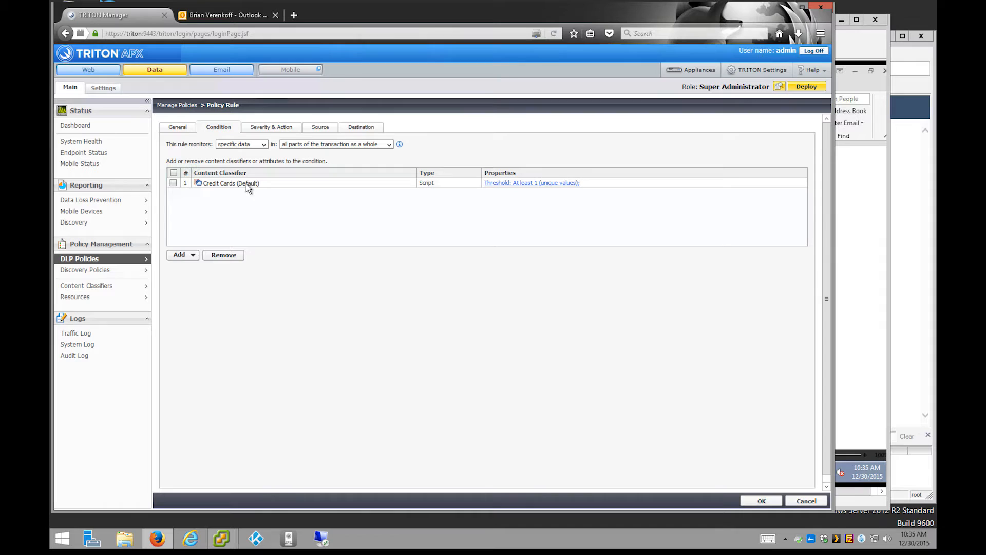
Review the rule's severity and action settings, escalating to High and Block All at 5 matches.
{"action": "left_click", "coordinate": [266, 130]}
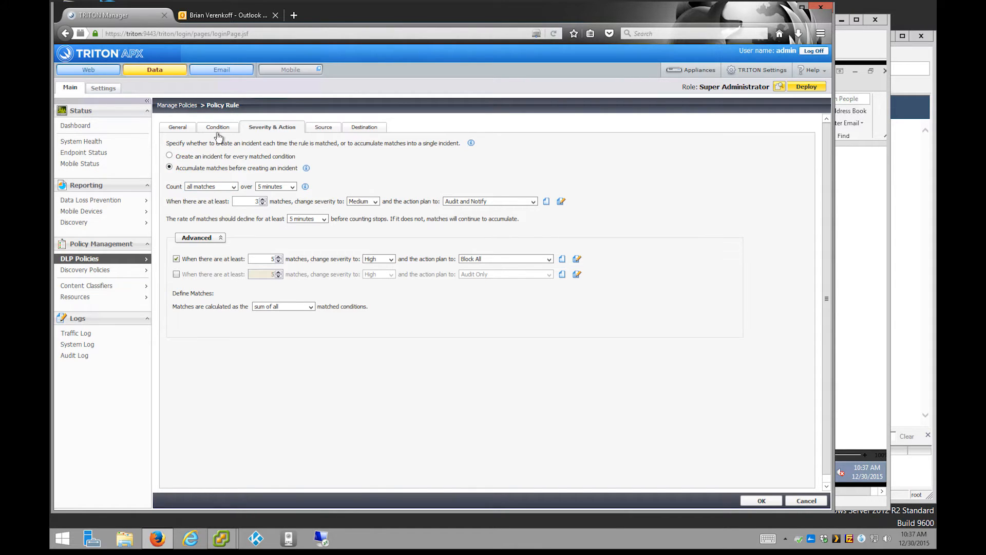
{"action": "left_click", "coordinate": [292, 187]}
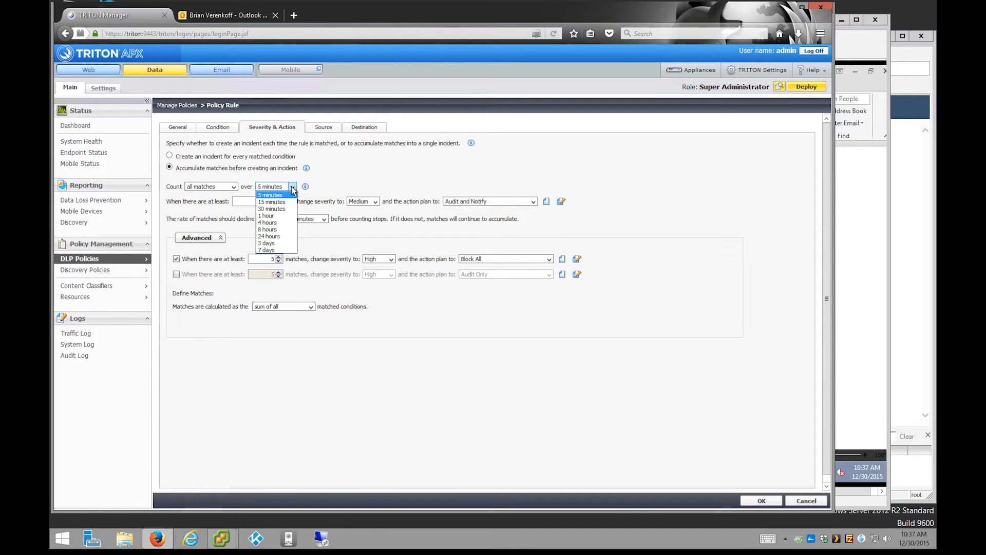
{"action": "left_click", "coordinate": [382, 187]}
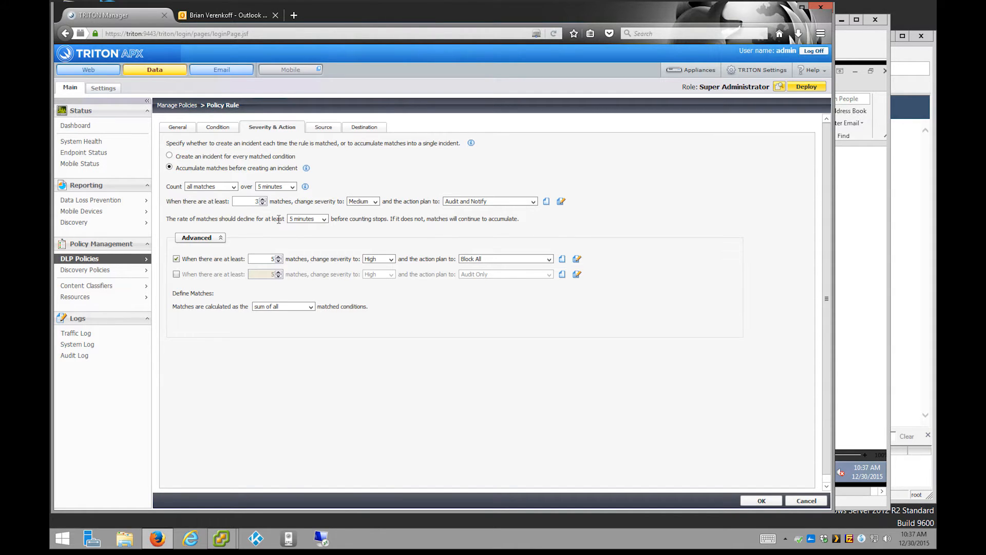
{"action": "left_click", "coordinate": [302, 219]}
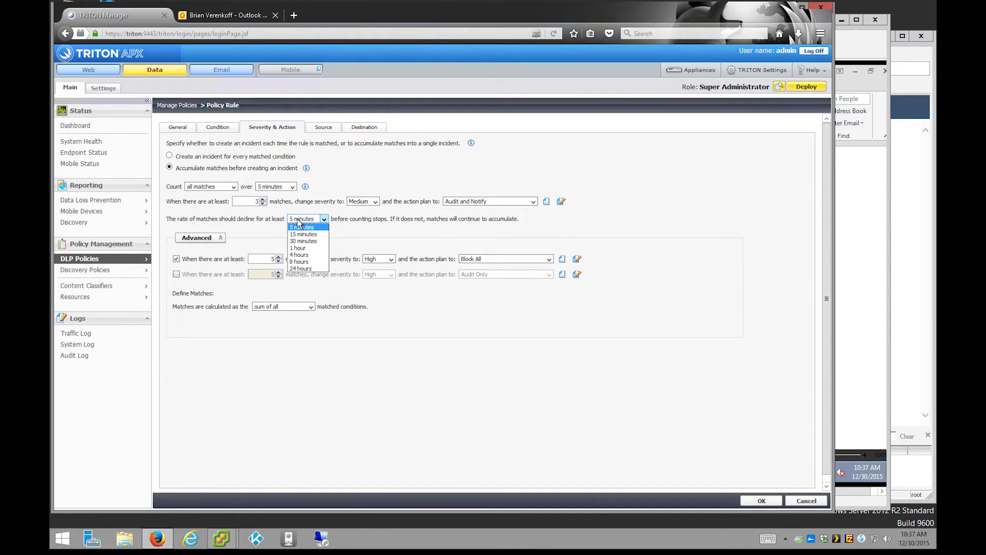
{"action": "left_click", "coordinate": [256, 220]}
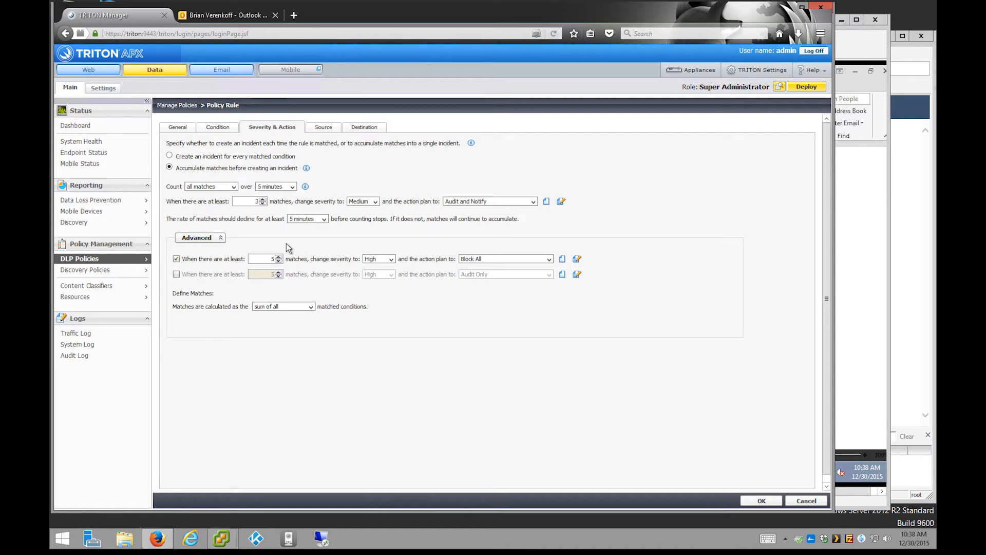
Review the rule's sources (All) and its destination channels from network email to endpoint LAN.
{"action": "left_click", "coordinate": [322, 126]}
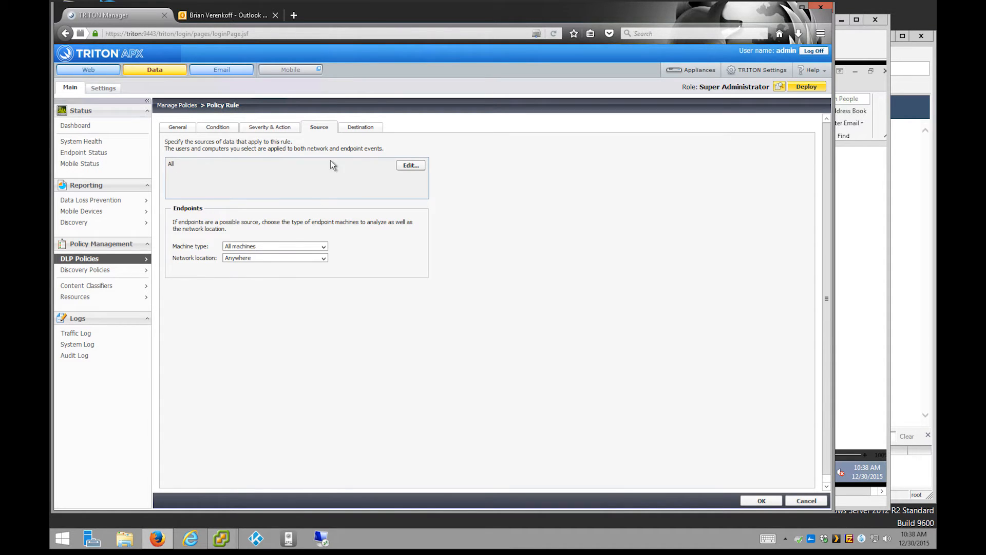
{"action": "left_click", "coordinate": [362, 128]}
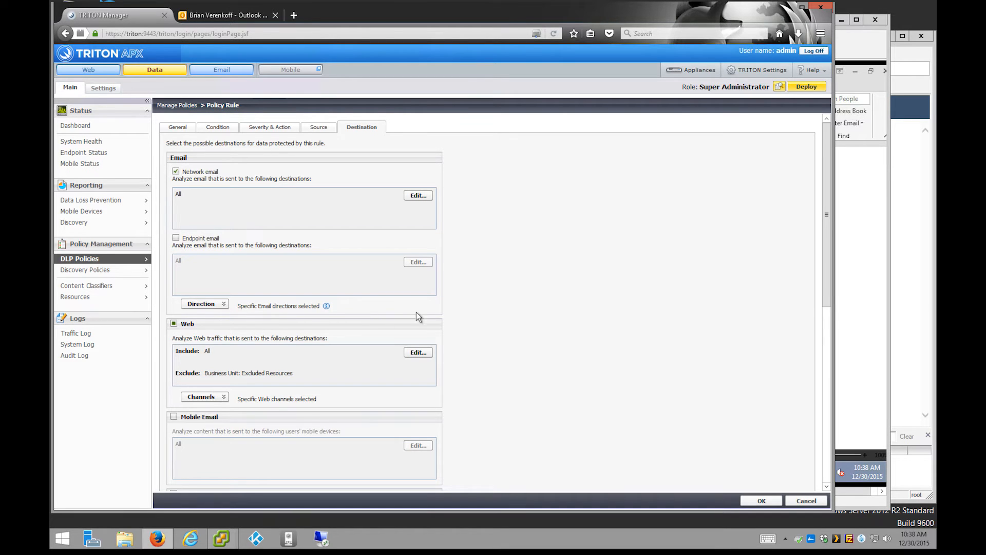
{"action": "left_click_drag", "start_coordinate": [823, 212], "coordinate": [828, 382]}
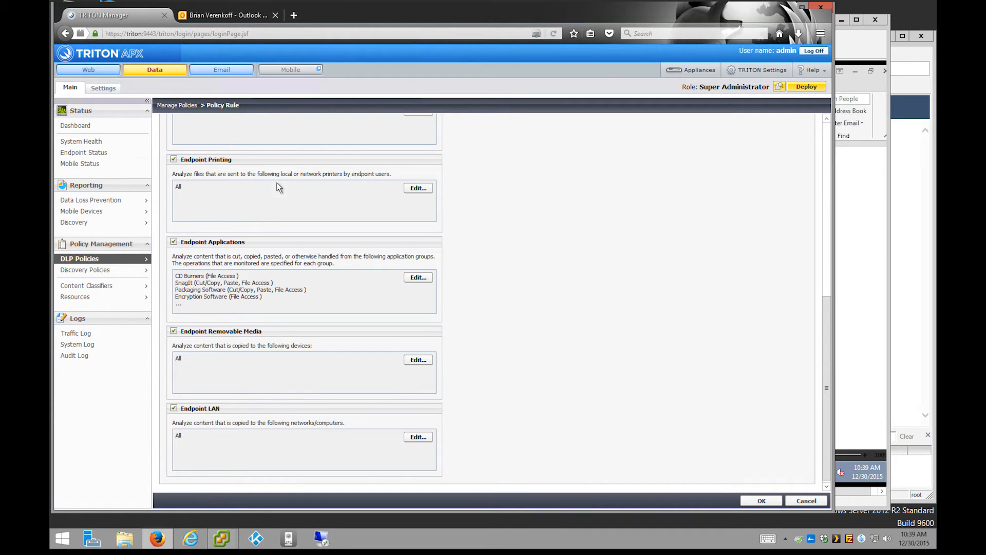
Cancel the rule editor, bring up the Incidents (last 7 days) report, and switch to the Windows 7 VM.
{"action": "left_click", "coordinate": [808, 501]}
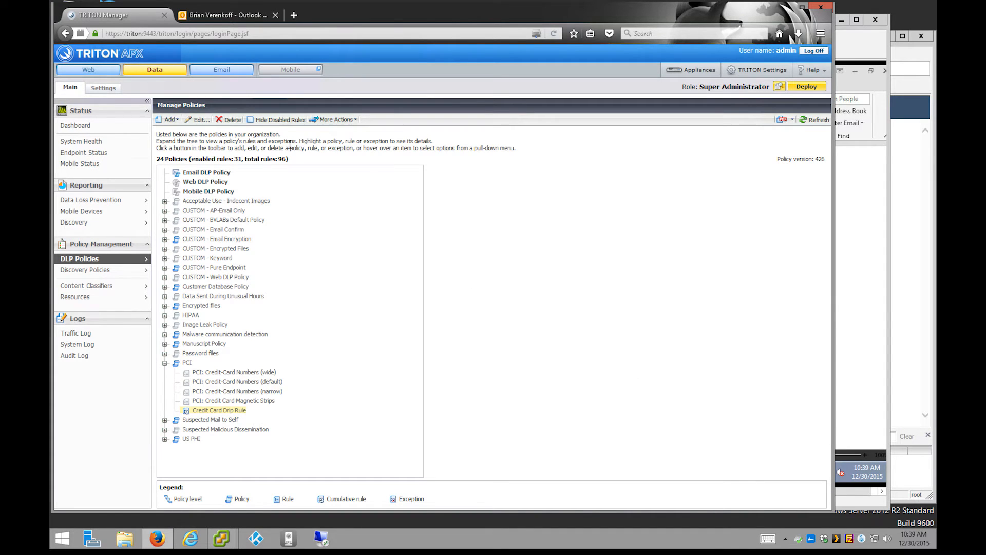
{"action": "left_click", "coordinate": [141, 202]}
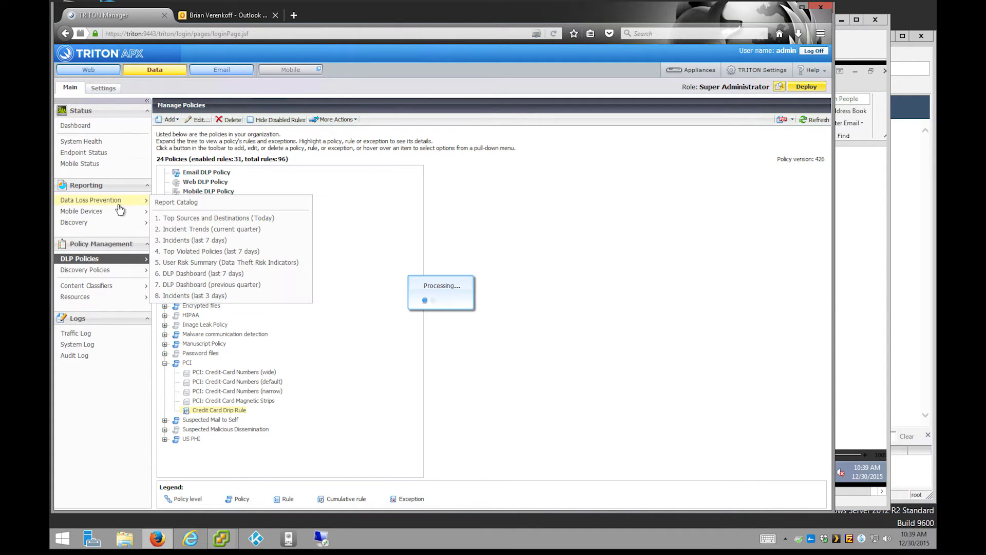
{"action": "left_click", "coordinate": [194, 239]}
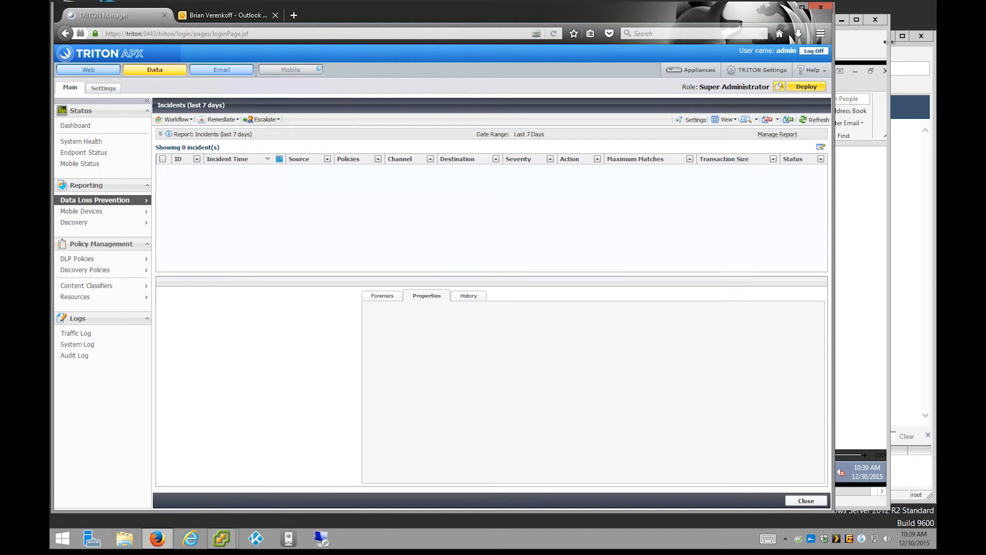
{"action": "left_click", "coordinate": [883, 77]}
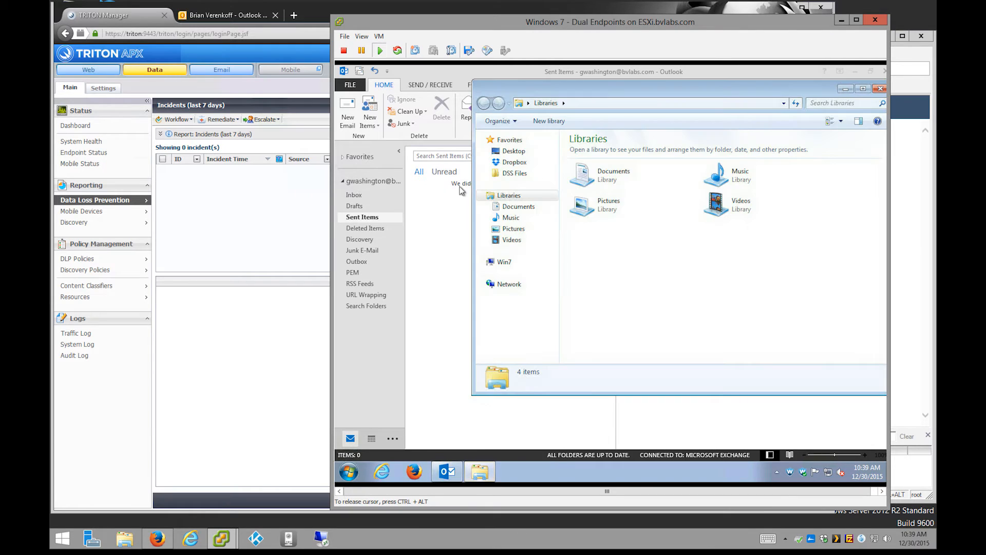
Inspect Credit Card Receipt - 1.txt and - 5.txt from the Desktop in Notepad, closing each.
{"action": "left_click", "coordinate": [512, 151]}
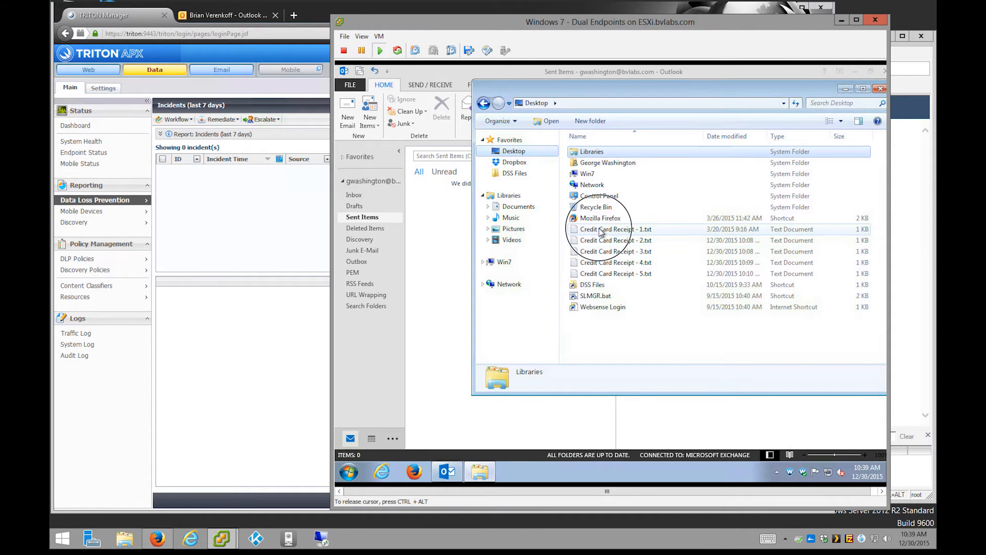
{"action": "double_click", "coordinate": [601, 230]}
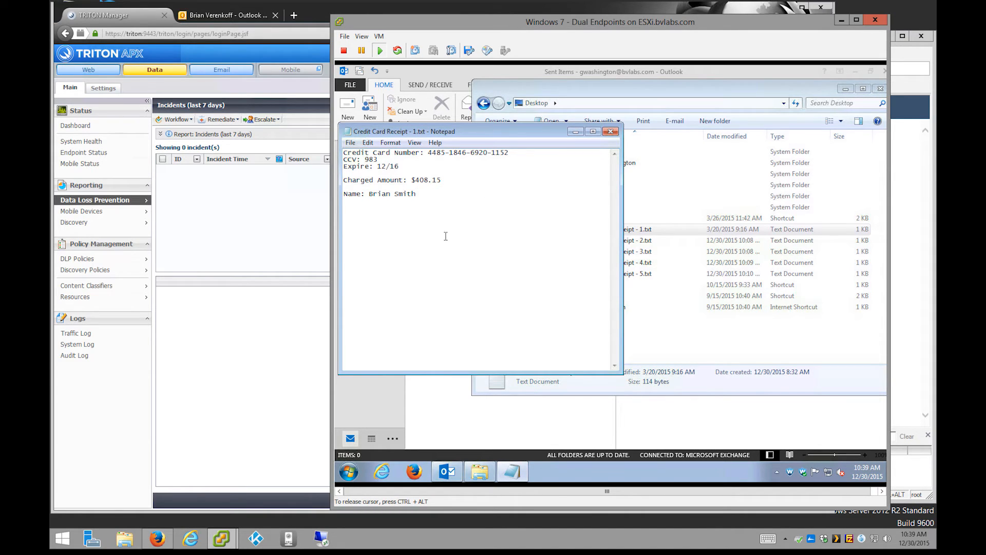
{"action": "left_click", "coordinate": [612, 131]}
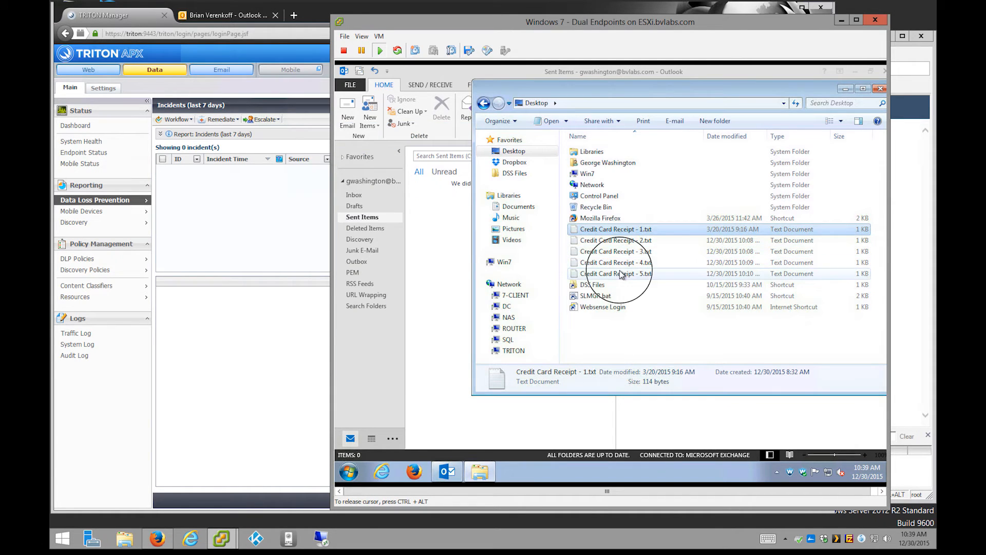
{"action": "double_click", "coordinate": [620, 274]}
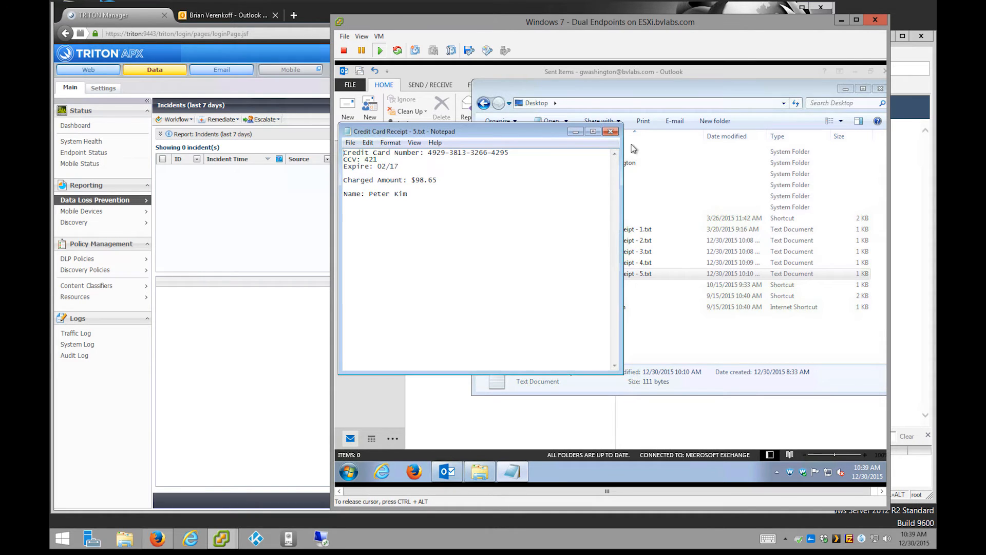
{"action": "left_click", "coordinate": [614, 132]}
Send the Gmail contact a first email with Credit Card Receipt - 1.txt attached.
{"action": "key", "text": "alt+F4"}
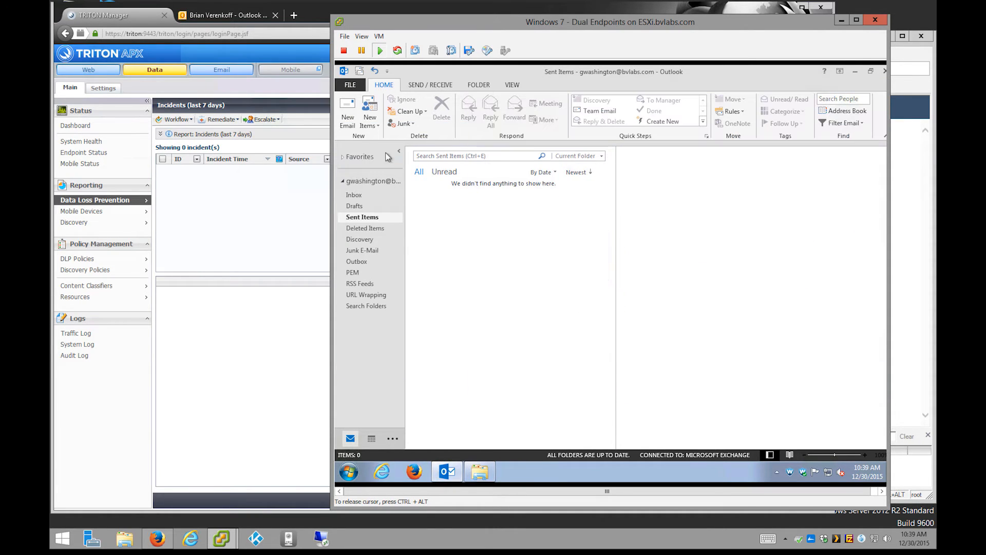
{"action": "left_click", "coordinate": [348, 114]}
{"action": "type", "text": "bv"}
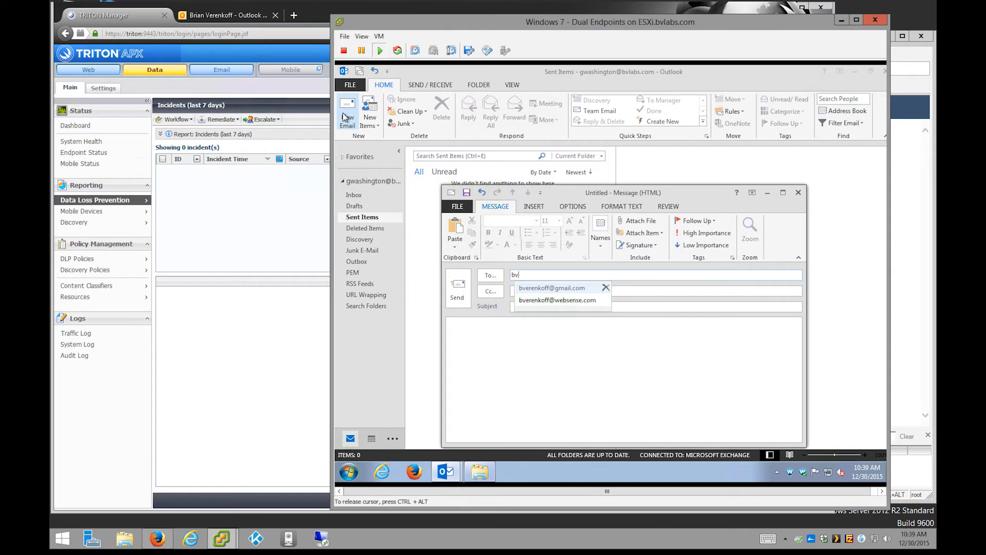
{"action": "type", "text": "ere"}
{"action": "key", "text": "Tab"}
{"action": "key", "text": "Tab"}
{"action": "key", "text": "Tab"}
{"action": "type", "text": "1"}
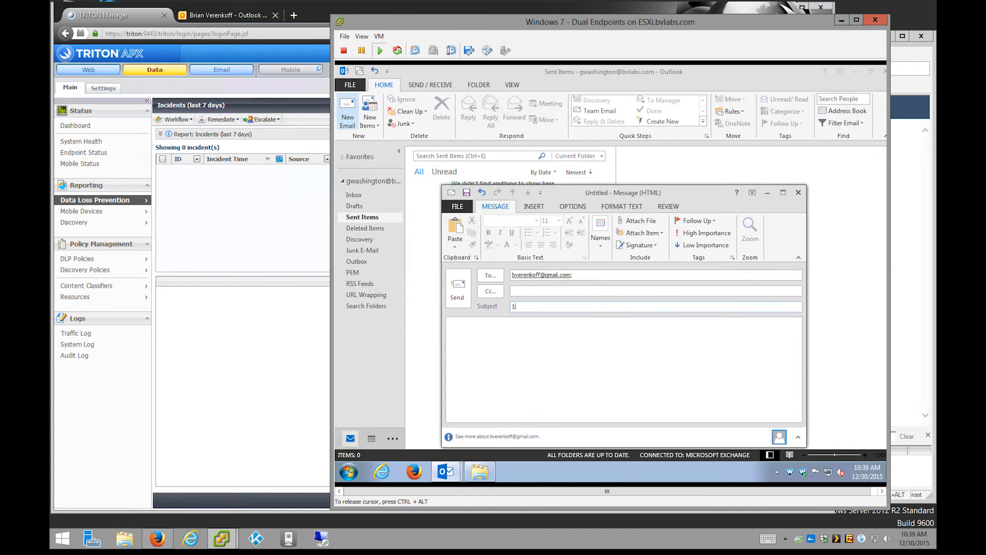
{"action": "key", "text": "Tab"}
{"action": "left_click", "coordinate": [637, 221]}
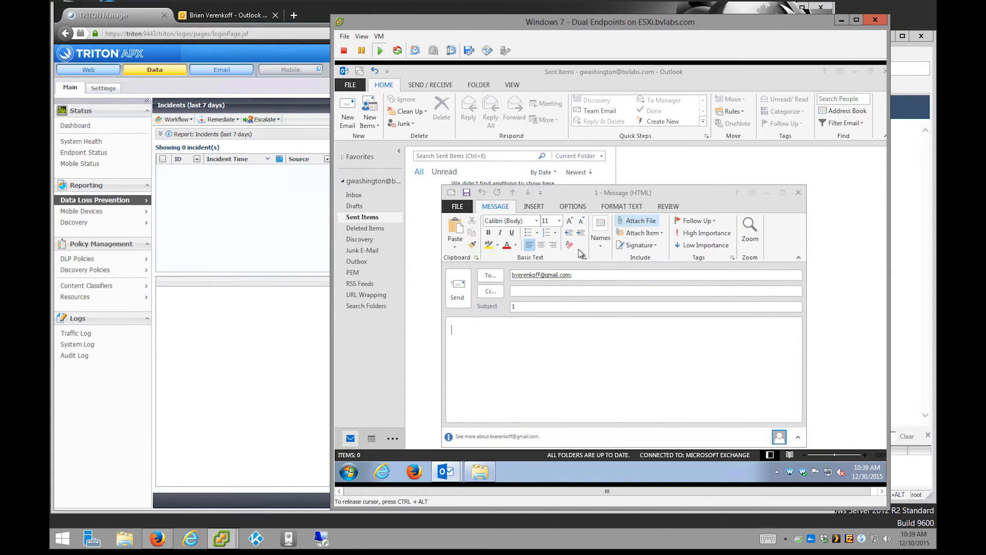
{"action": "left_click", "coordinate": [585, 257]}
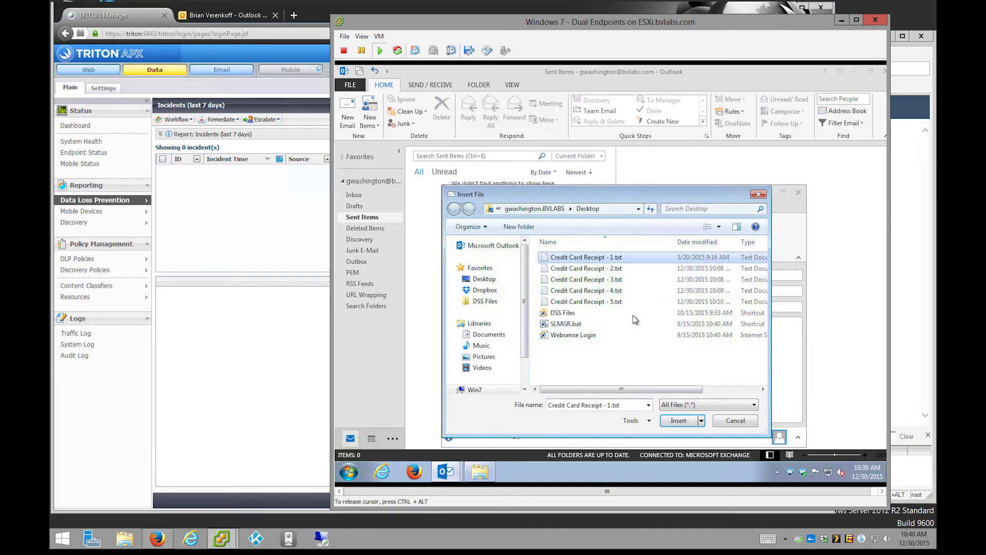
{"action": "left_click", "coordinate": [678, 420]}
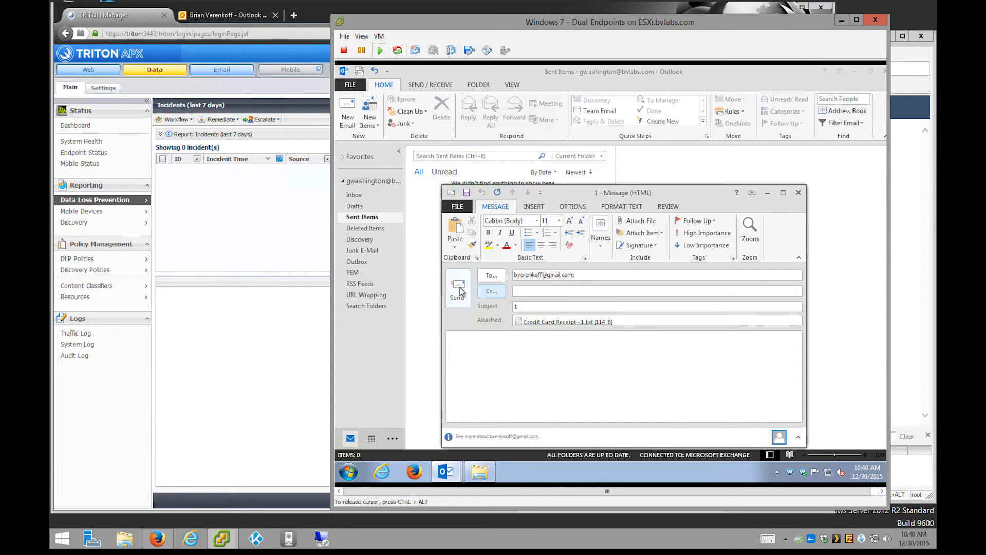
{"action": "left_click", "coordinate": [460, 289]}
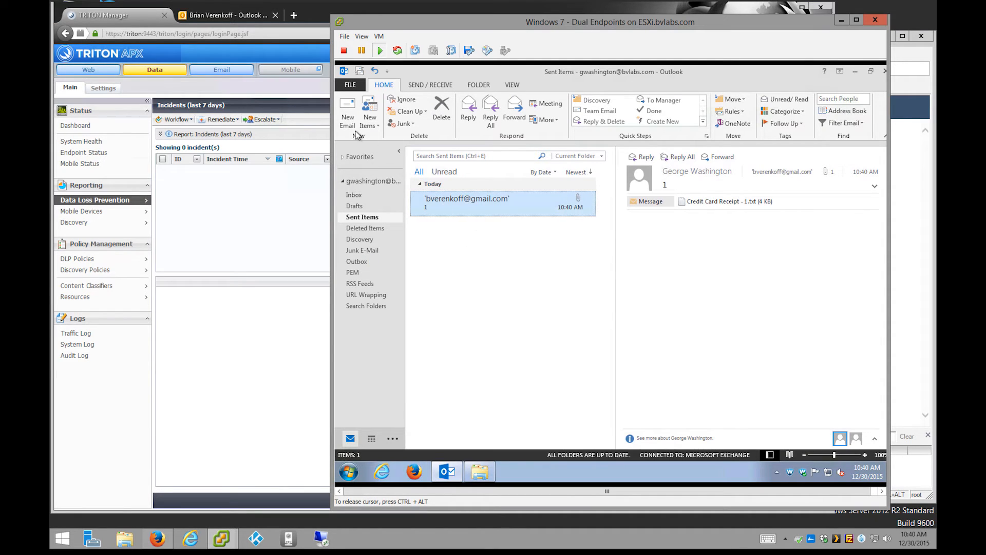
Send a second email, subject 2, with Credit Card Receipt - 2.txt attached.
{"action": "left_click", "coordinate": [345, 114]}
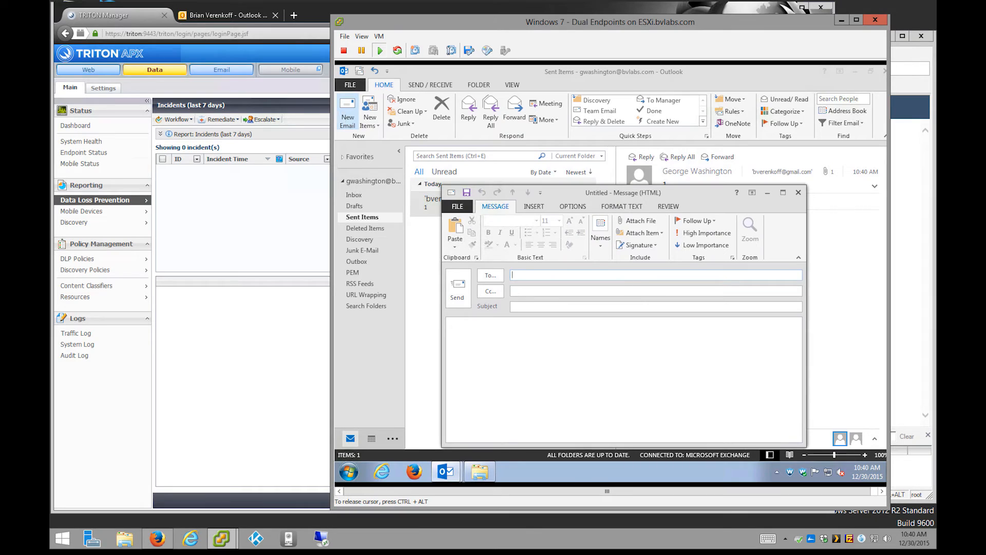
{"action": "type", "text": "bver"}
{"action": "key", "text": "Return"}
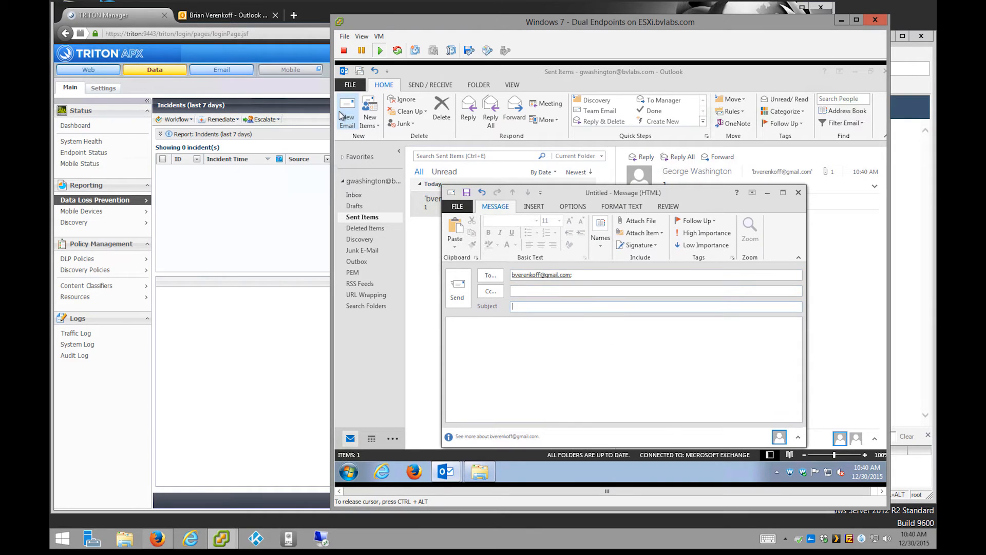
{"action": "key", "text": "Tab"}
{"action": "type", "text": "2"}
{"action": "key", "text": "Tab"}
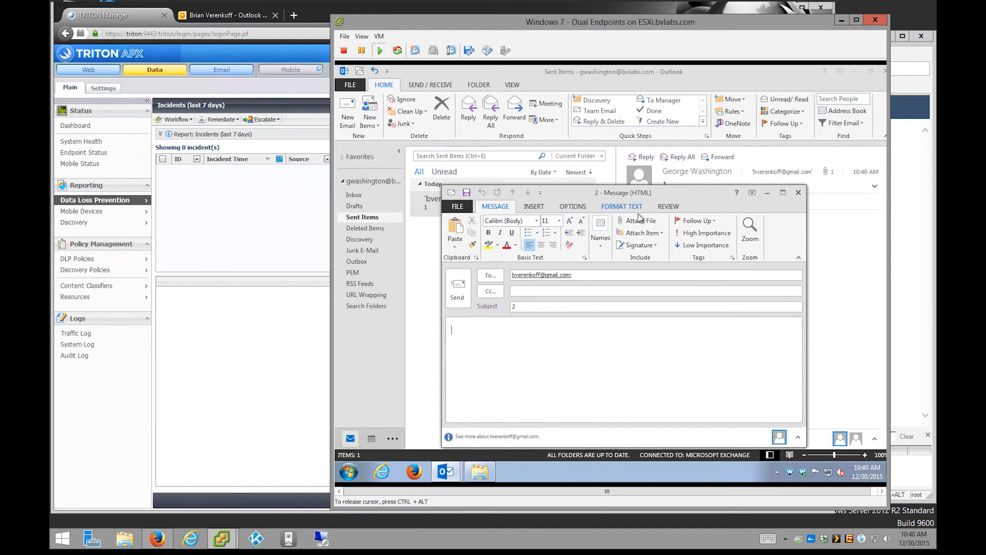
{"action": "left_click", "coordinate": [638, 221]}
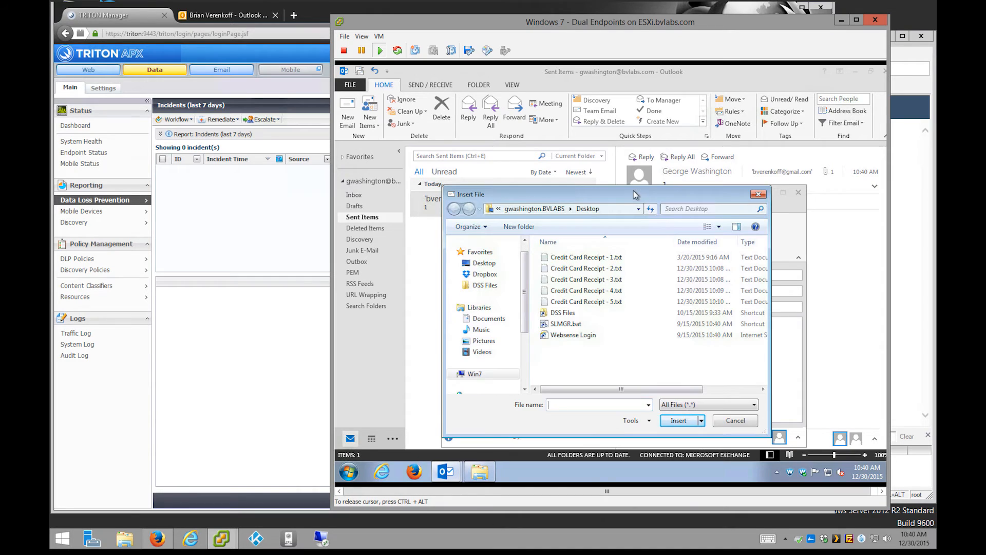
{"action": "left_click", "coordinate": [586, 268]}
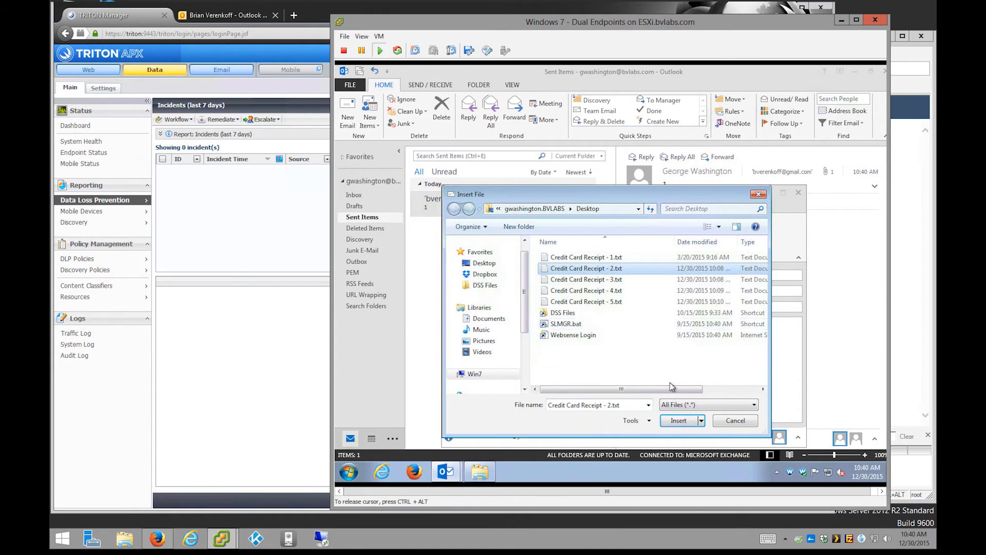
{"action": "left_click", "coordinate": [678, 420]}
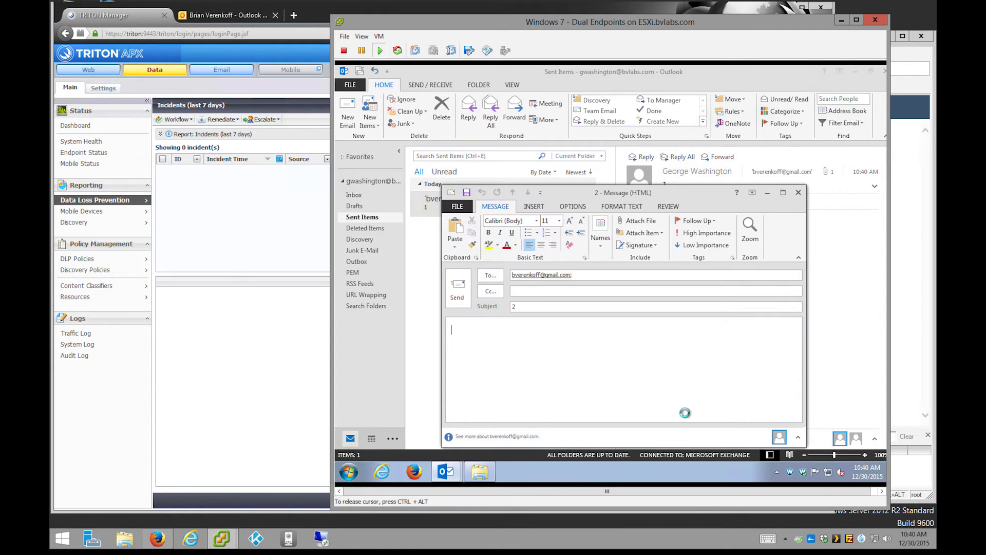
{"action": "left_click", "coordinate": [457, 297]}
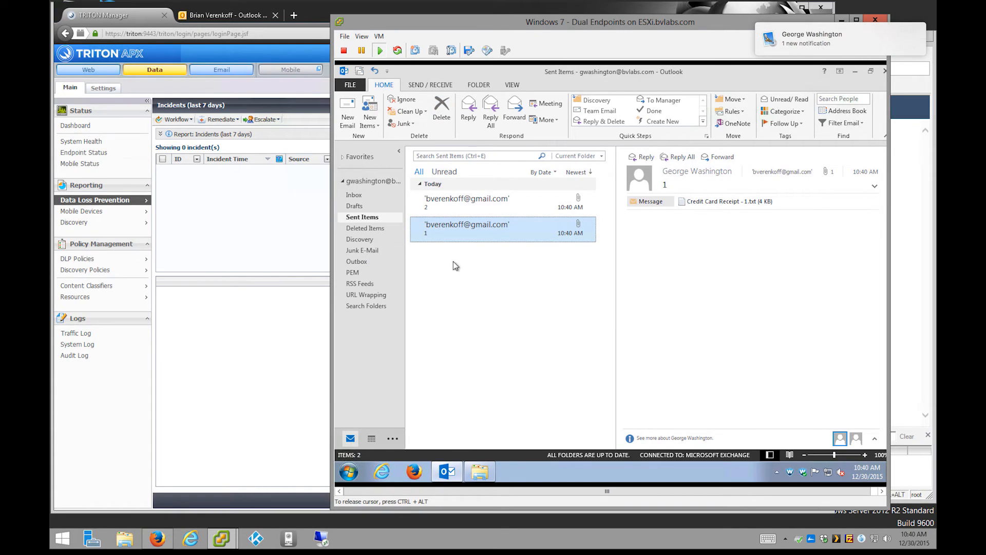
Send a third email, subject 3, with Credit Card Receipt - 3.txt attached.
{"action": "left_click", "coordinate": [347, 114]}
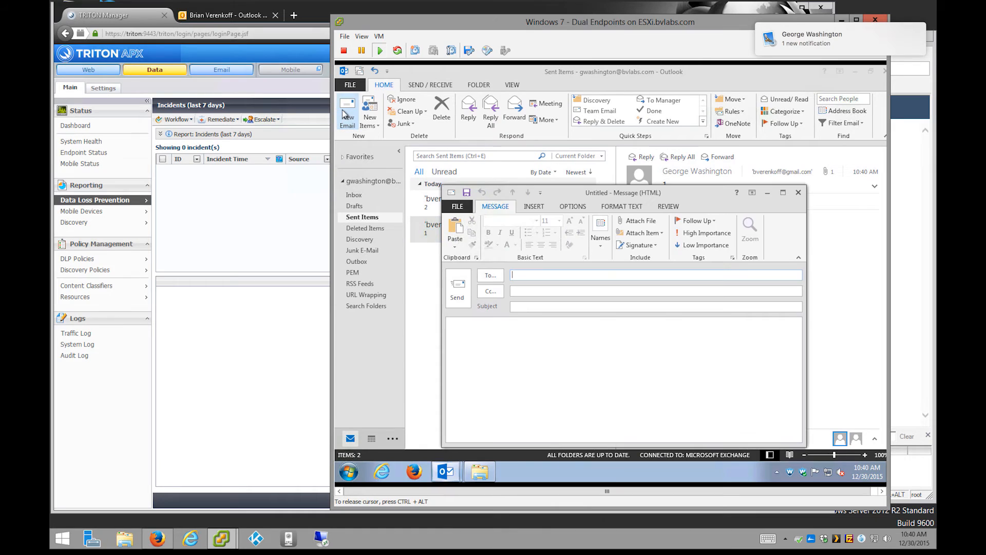
{"action": "type", "text": "bvere"}
{"action": "key", "text": "Return"}
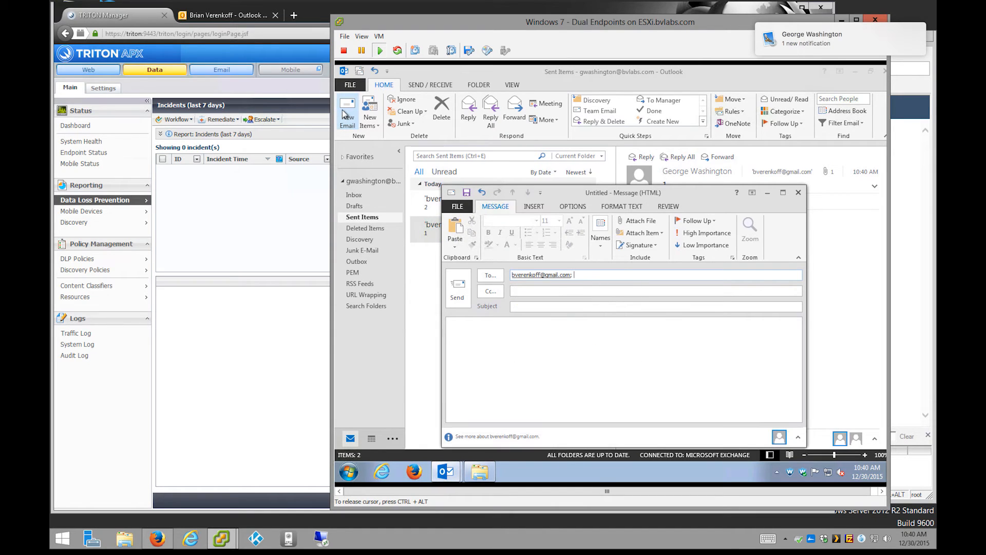
{"action": "key", "text": "Tab"}
{"action": "key", "text": "Tab"}
{"action": "type", "text": "3"}
{"action": "key", "text": "Tab"}
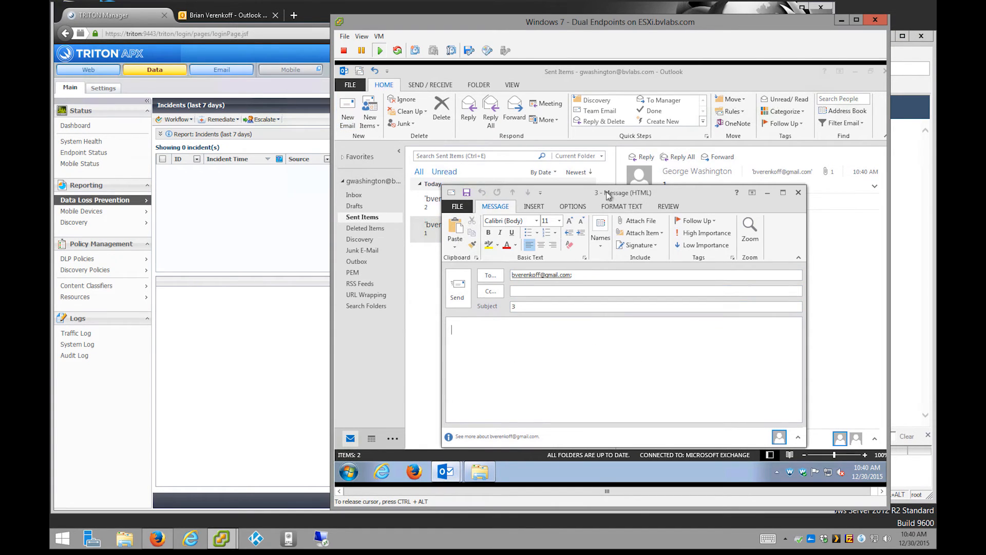
{"action": "left_click", "coordinate": [646, 224]}
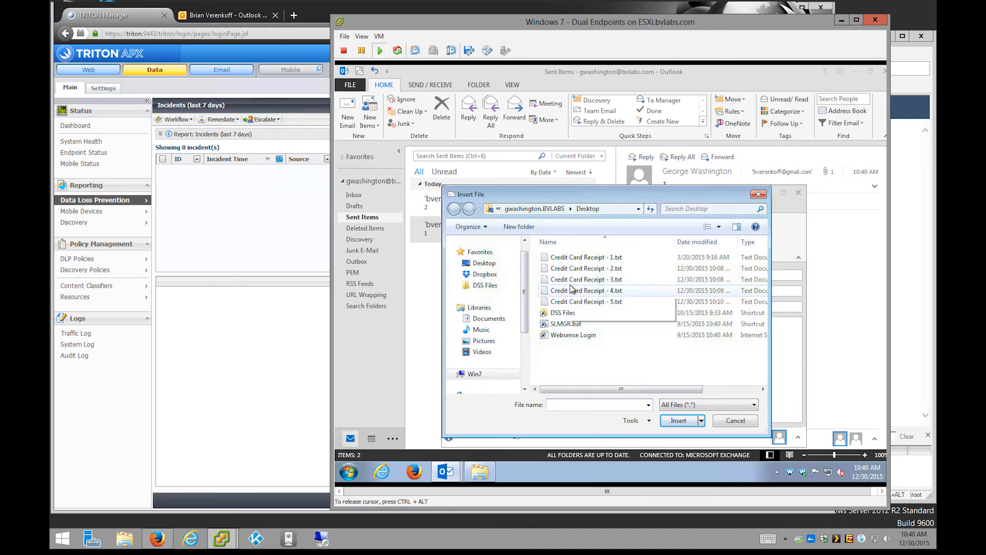
{"action": "left_click", "coordinate": [586, 279]}
{"action": "left_click", "coordinate": [679, 421]}
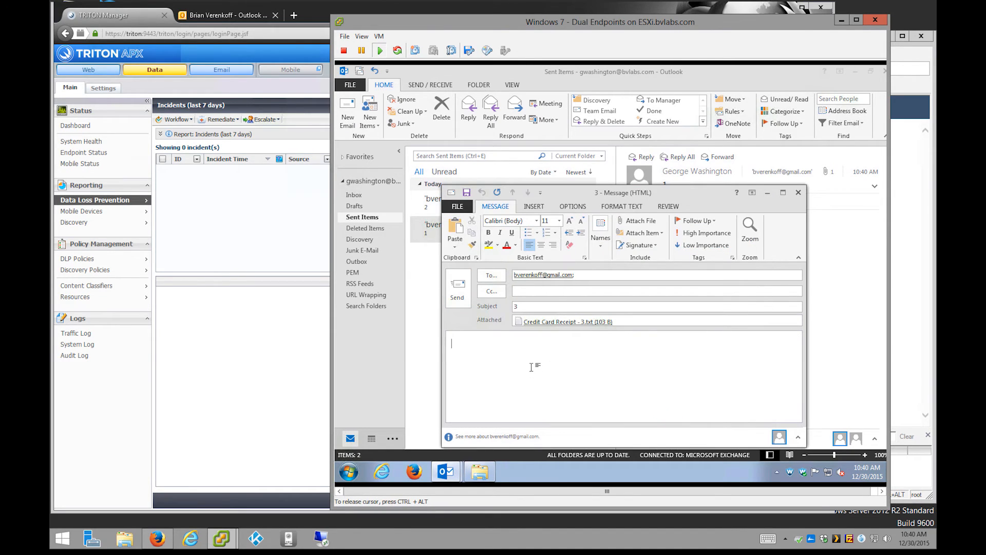
{"action": "left_click", "coordinate": [458, 296]}
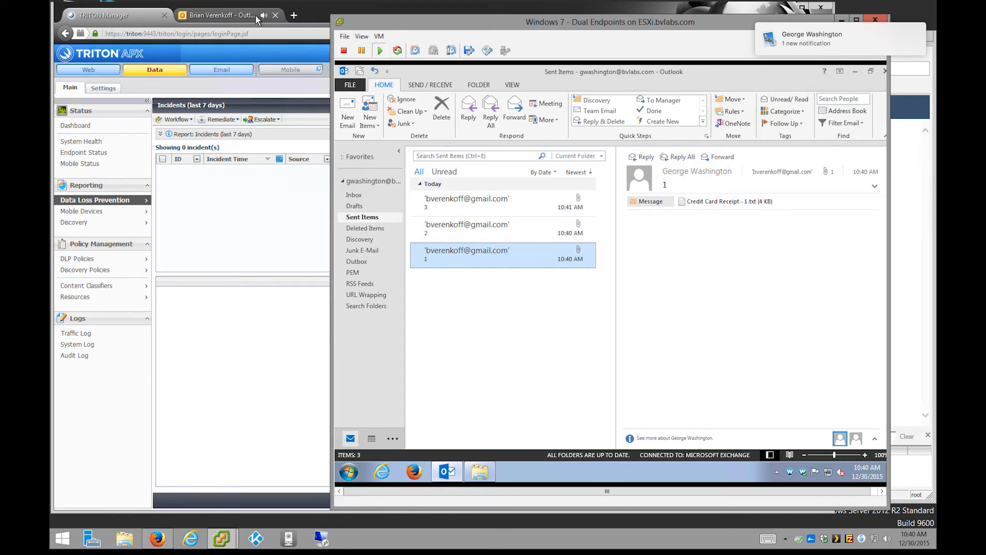
Read the newest Websense DLP breach notice in webmail showing message 3 permitted, then return to TRITON.
{"action": "left_click", "coordinate": [229, 16]}
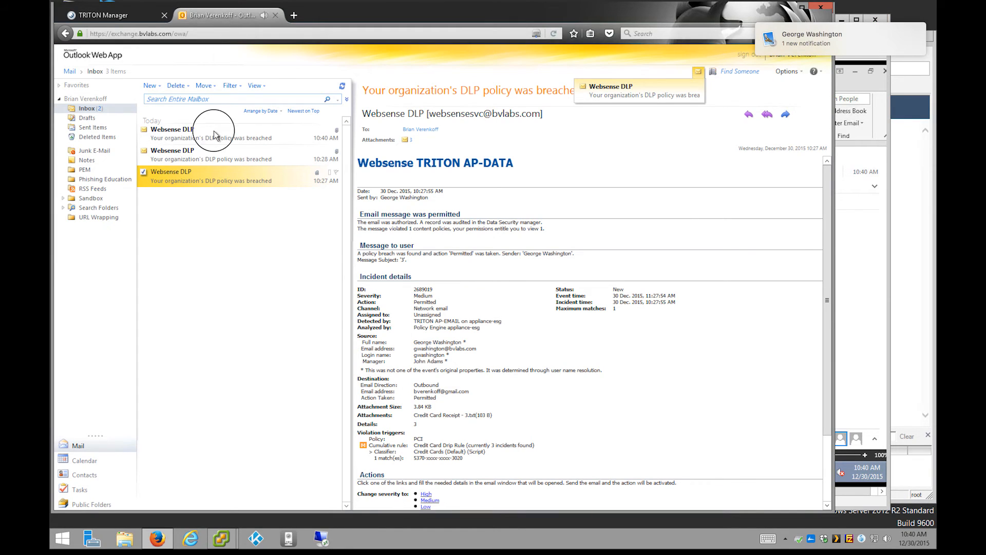
{"action": "left_click", "coordinate": [213, 131]}
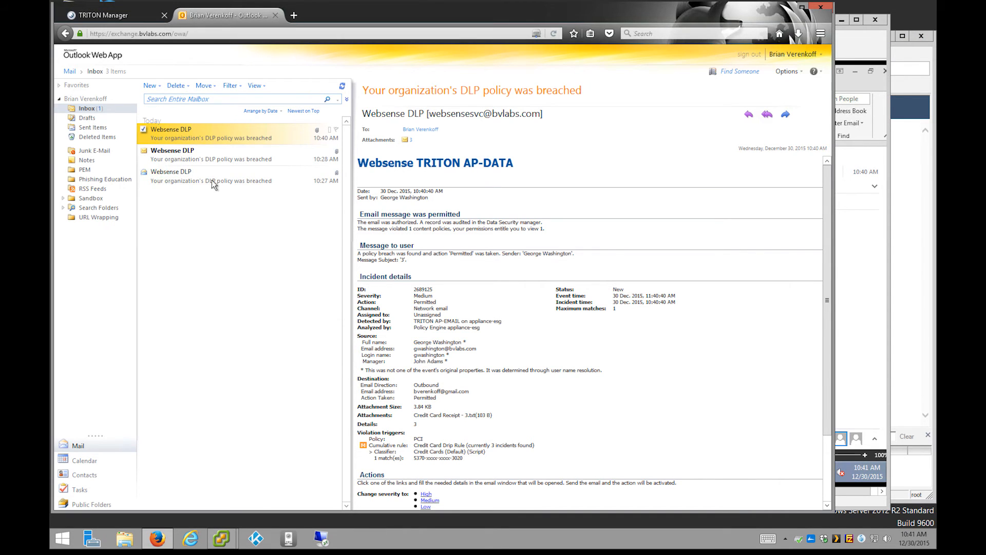
{"action": "left_click", "coordinate": [89, 17]}
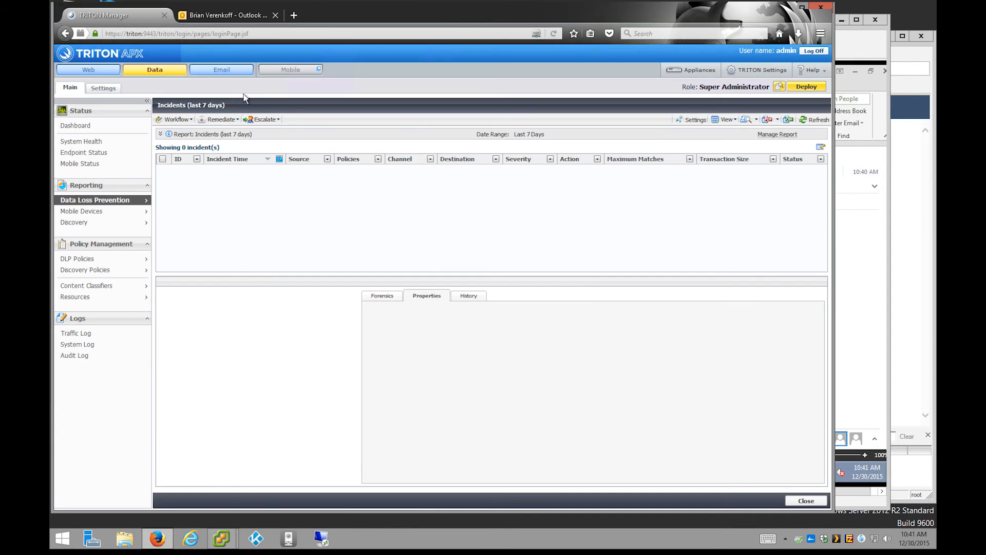
Refresh the incidents, review incident 2689134 and the Medium-severity 2689125 with its Permitted action.
{"action": "left_click", "coordinate": [816, 122]}
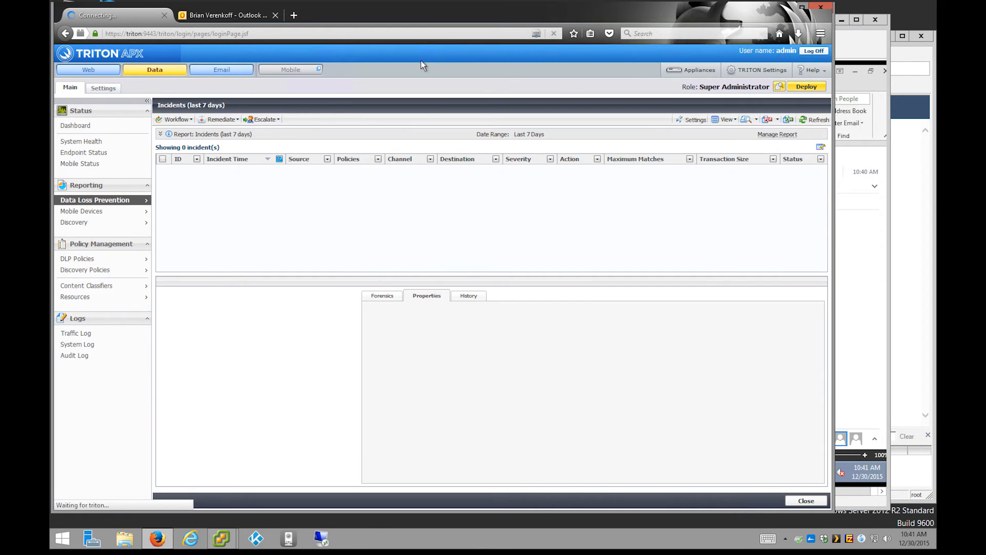
{"action": "left_click", "coordinate": [372, 169]}
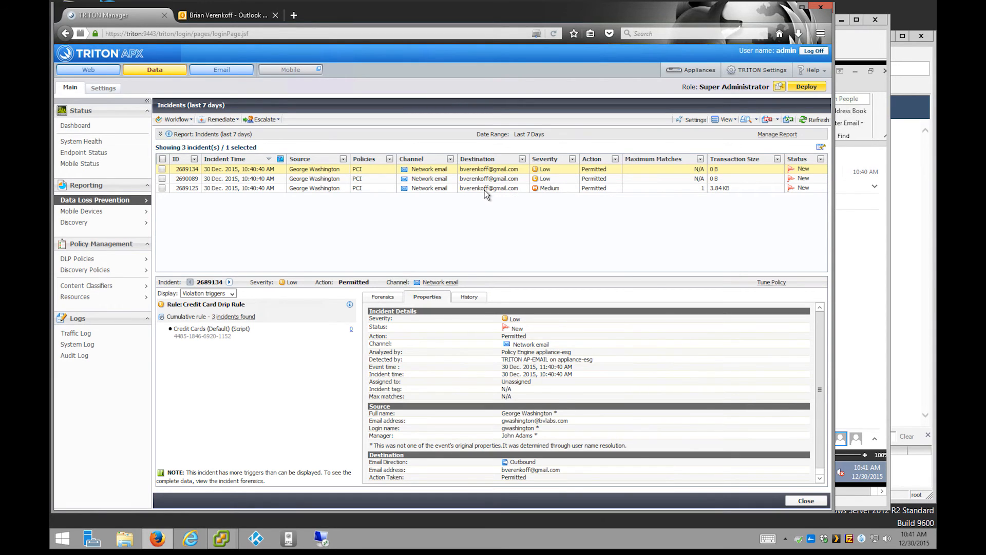
{"action": "left_click", "coordinate": [485, 191]}
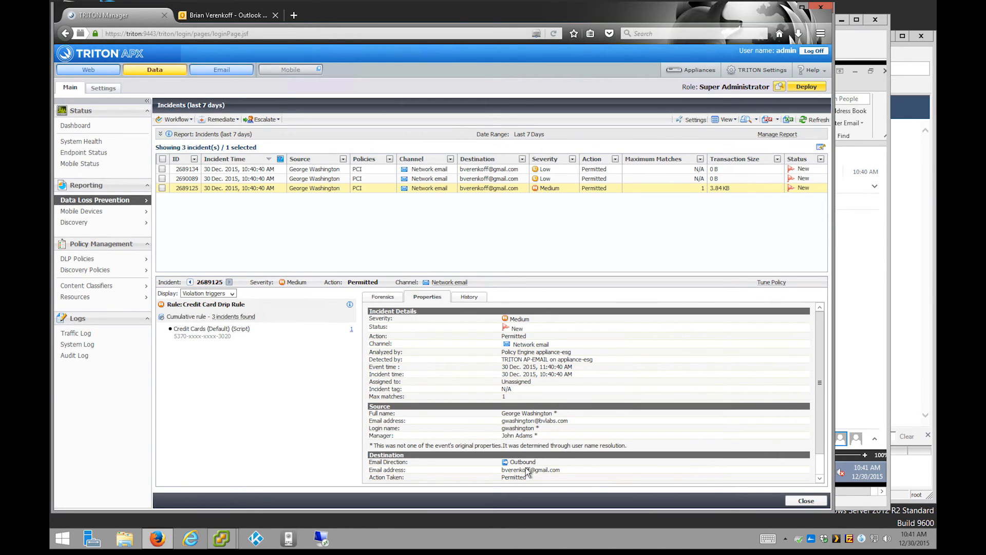
{"action": "left_click_drag", "start_coordinate": [530, 478], "coordinate": [513, 478]}
Download Credit Card Receipt - 3.txt from the incident's Forensics, view the card data in Notepad, then close it.
{"action": "left_click", "coordinate": [387, 300]}
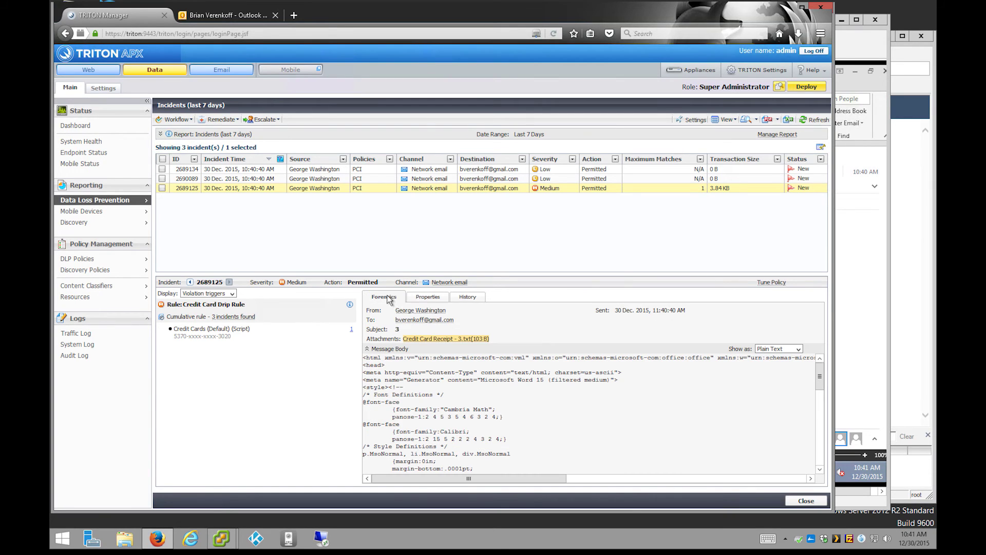
{"action": "left_click", "coordinate": [496, 339]}
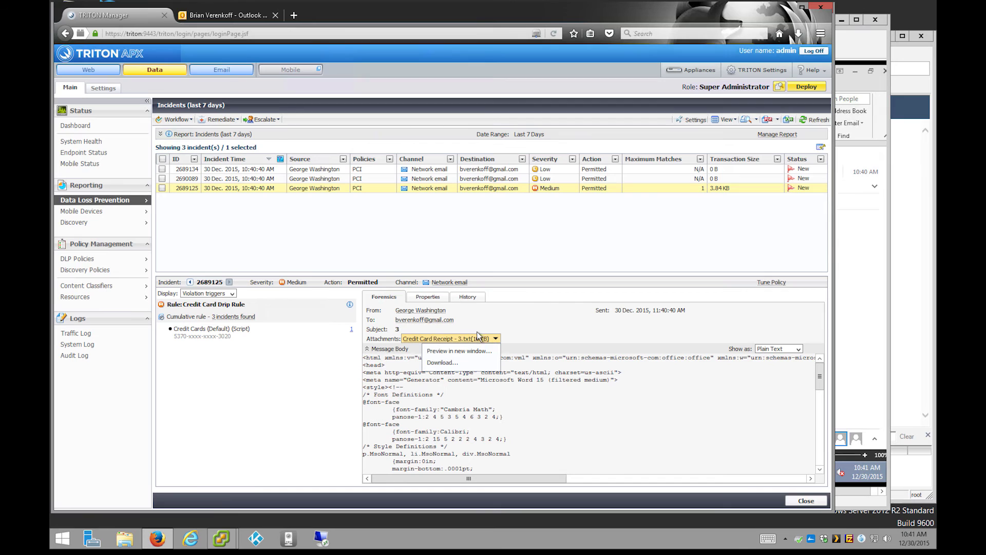
{"action": "left_click", "coordinate": [450, 364]}
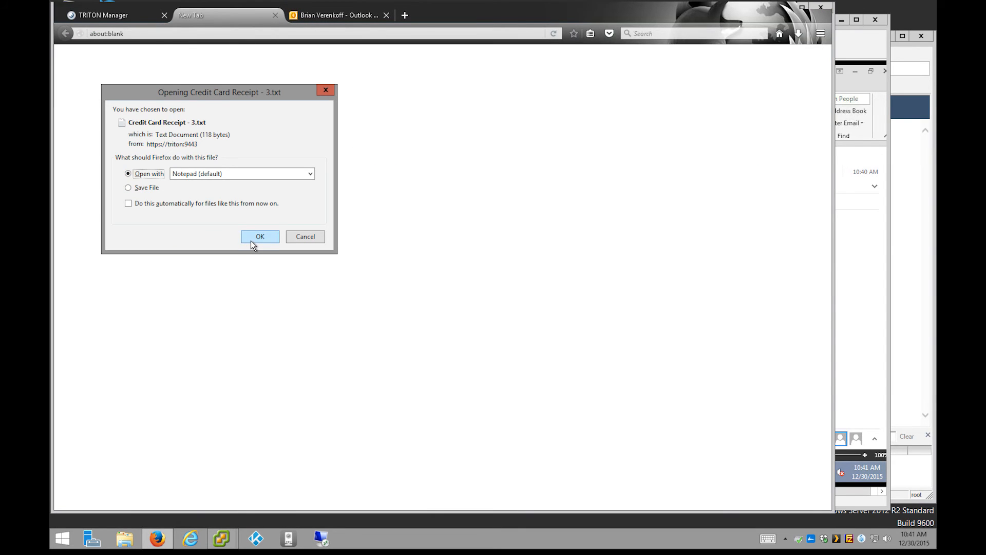
{"action": "left_click", "coordinate": [251, 239]}
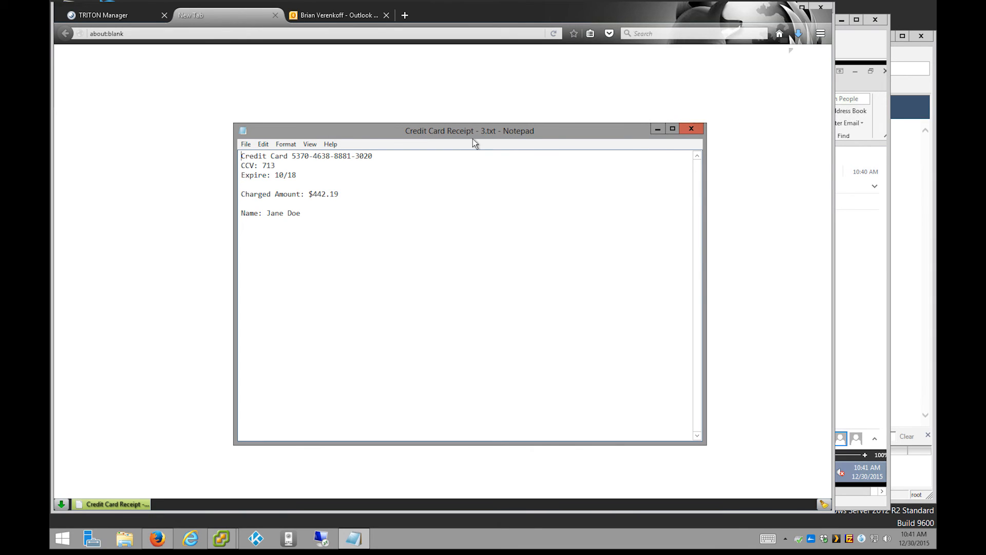
{"action": "left_click", "coordinate": [689, 129]}
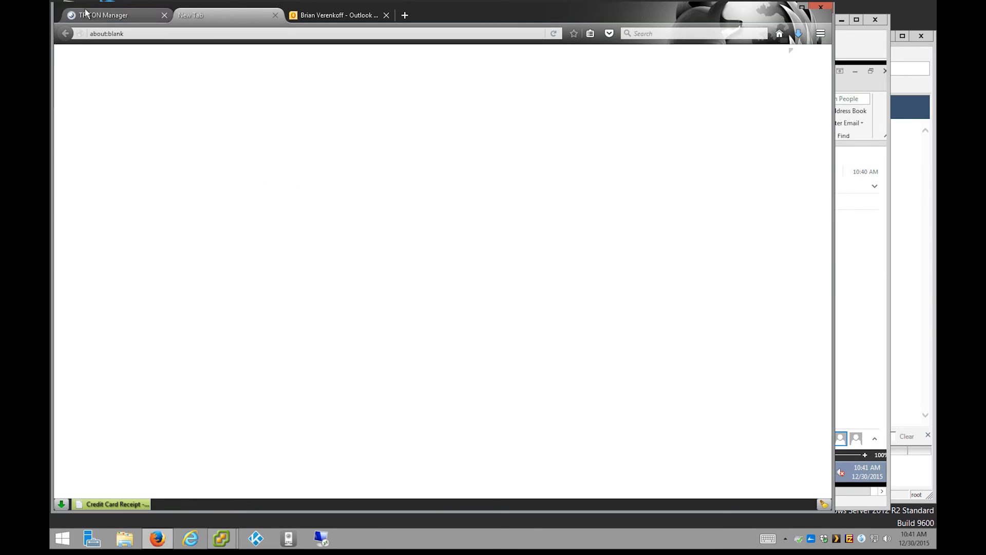
View incident 2690089's Properties — Low severity, permitted outbound email to Gmail — then select the first listed incident.
{"action": "left_click", "coordinate": [109, 18]}
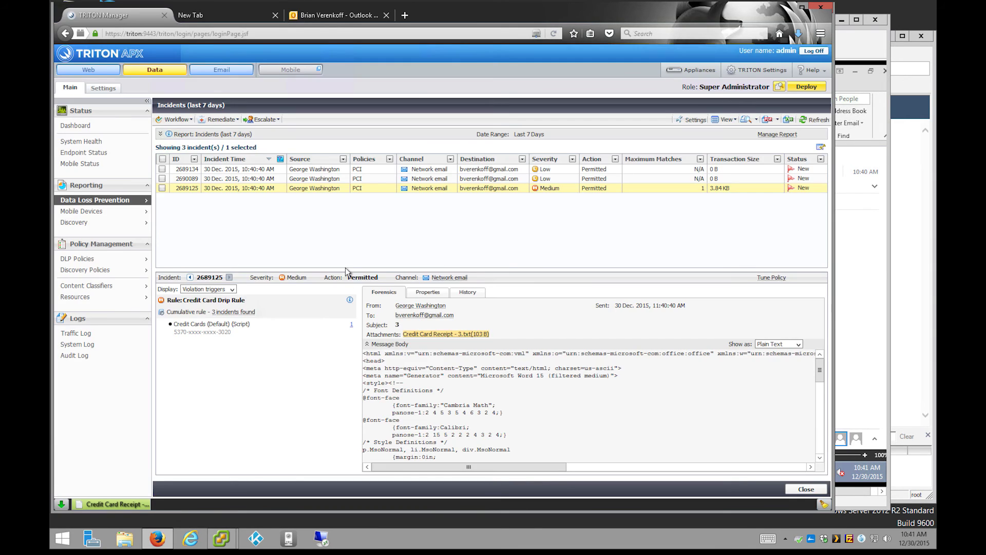
{"action": "left_click", "coordinate": [411, 179]}
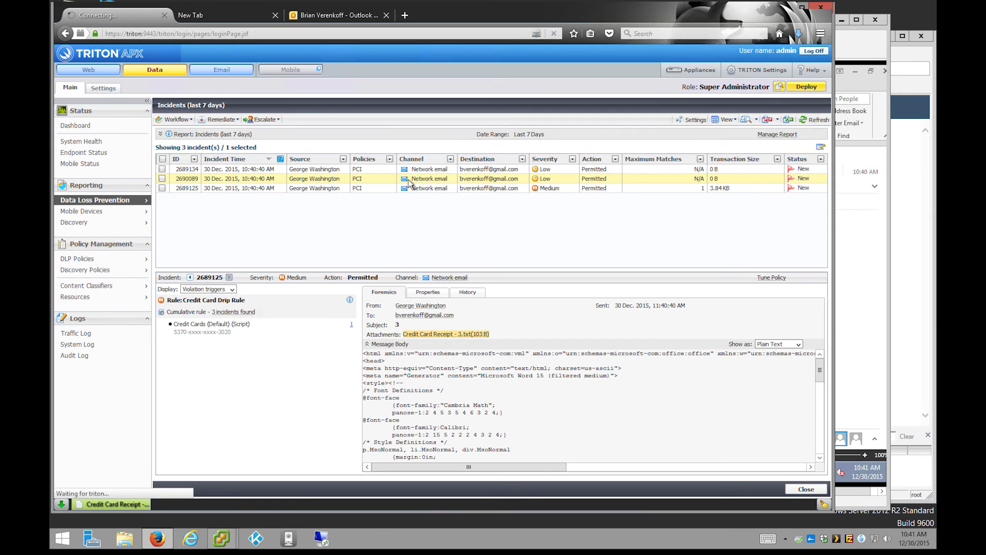
{"action": "left_click", "coordinate": [424, 291]}
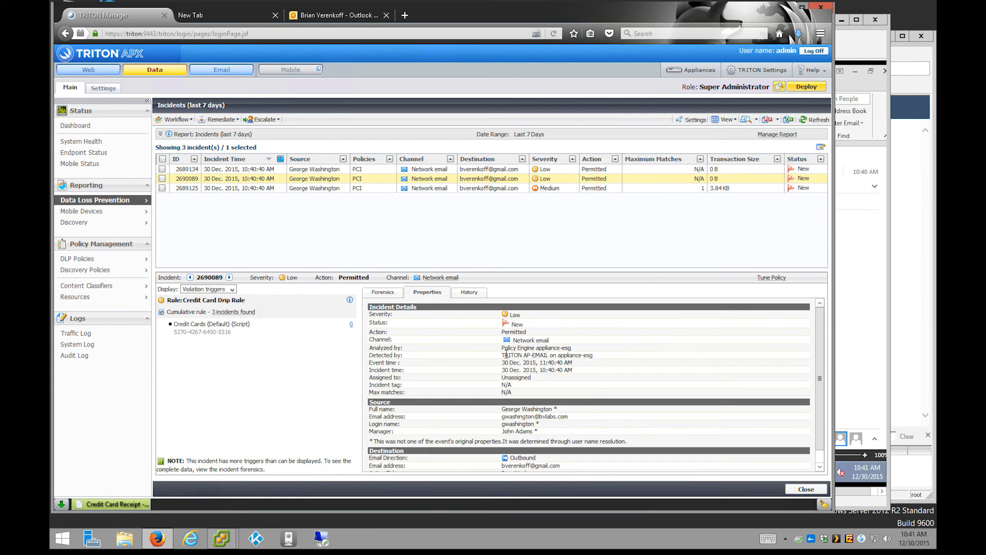
{"action": "scroll", "coordinate": [822, 339], "scroll_direction": "down", "scroll_amount": 2}
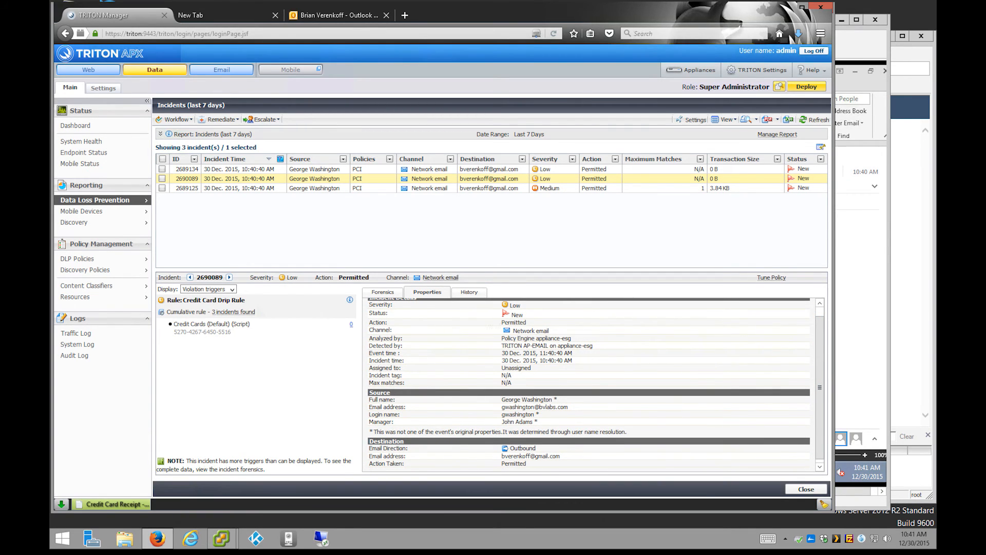
{"action": "left_click", "coordinate": [426, 170]}
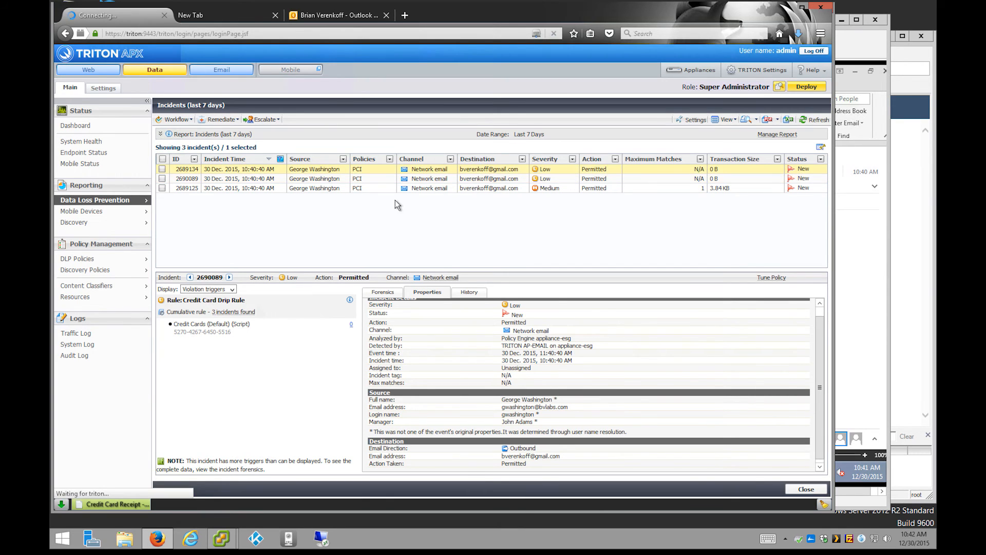
Start a new Outlook email to the Gmail recipient with subject 4.
{"action": "left_click", "coordinate": [421, 189]}
{"action": "left_click", "coordinate": [901, 309]}
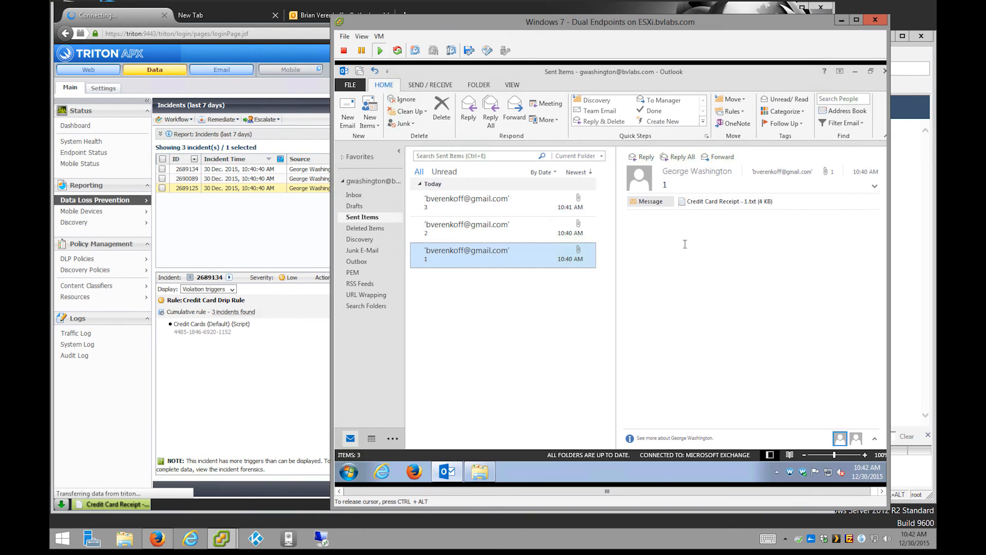
{"action": "left_click", "coordinate": [348, 112]}
{"action": "type", "text": "bvere"}
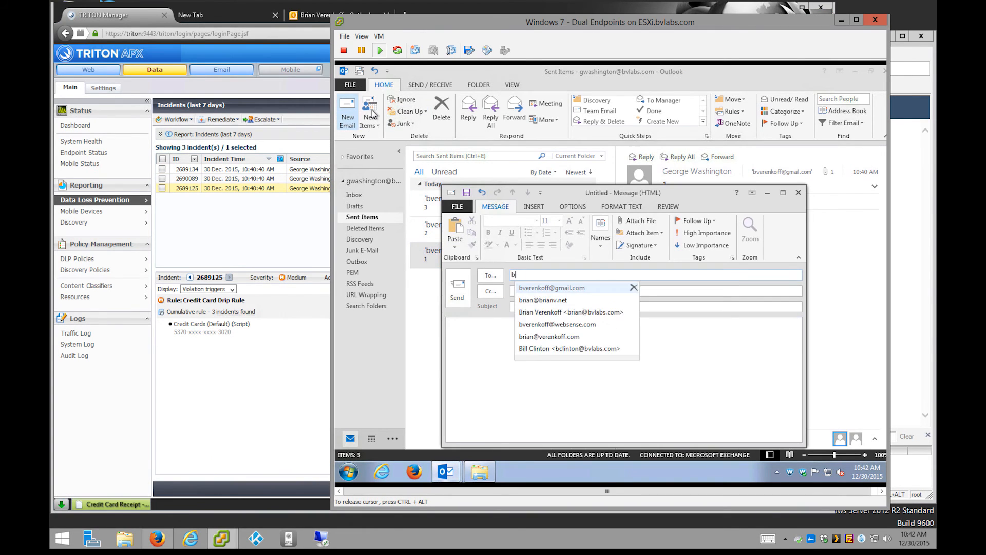
{"action": "key", "text": "Tab"}
{"action": "key", "text": "Tab"}
{"action": "key", "text": "Tab"}
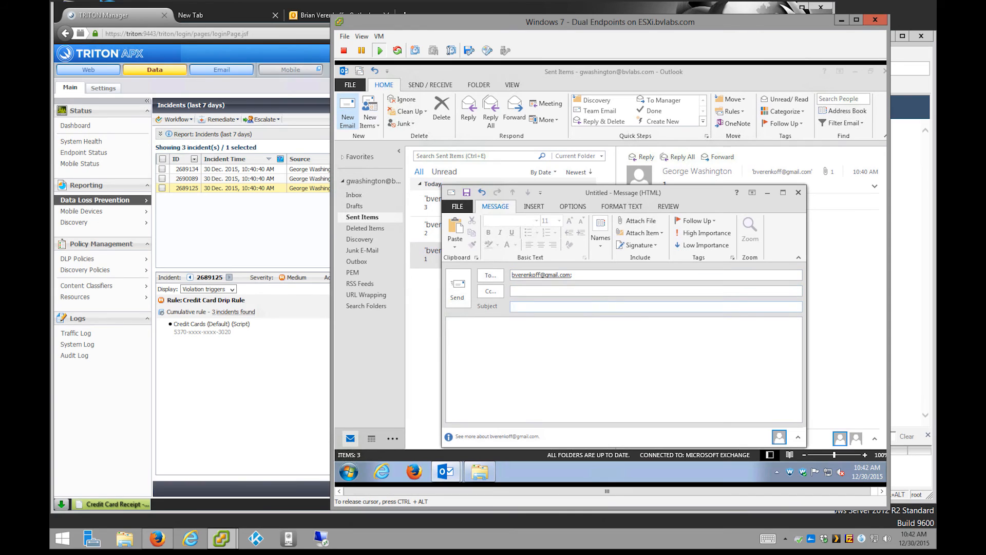
{"action": "type", "text": "4"}
{"action": "left_click", "coordinate": [498, 348]}
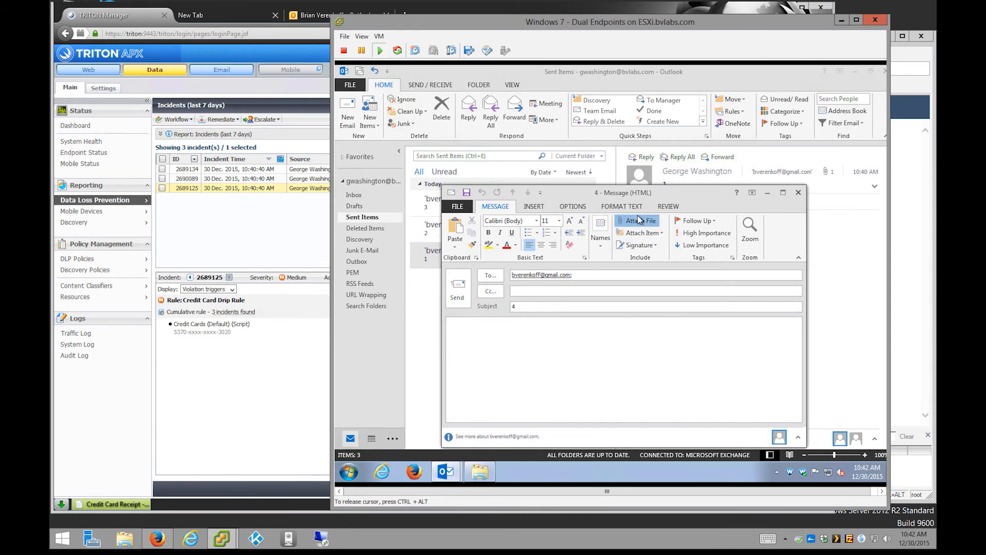
Attach Credit Card Receipt - 4.txt and send the fourth email.
{"action": "left_click", "coordinate": [638, 221]}
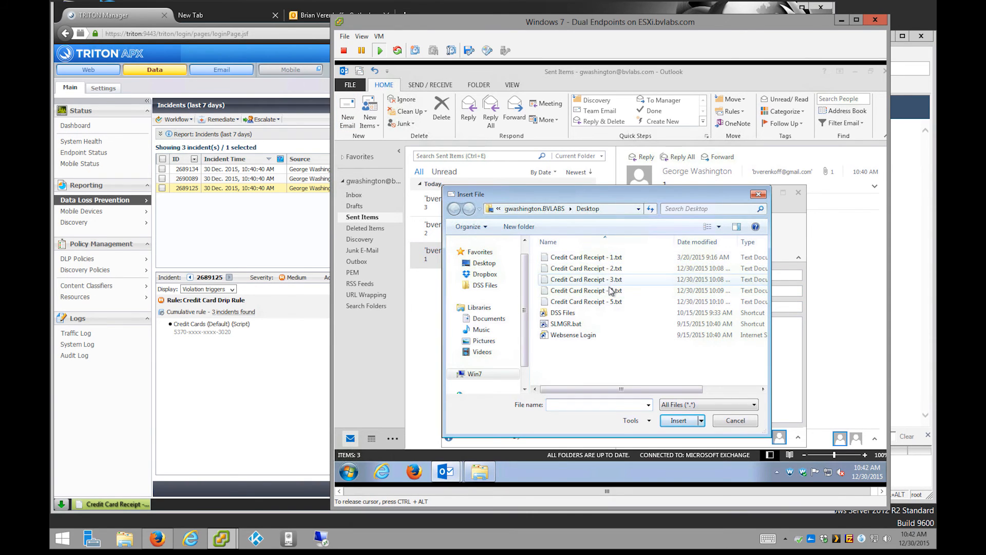
{"action": "left_click", "coordinate": [585, 290]}
{"action": "left_click", "coordinate": [678, 420]}
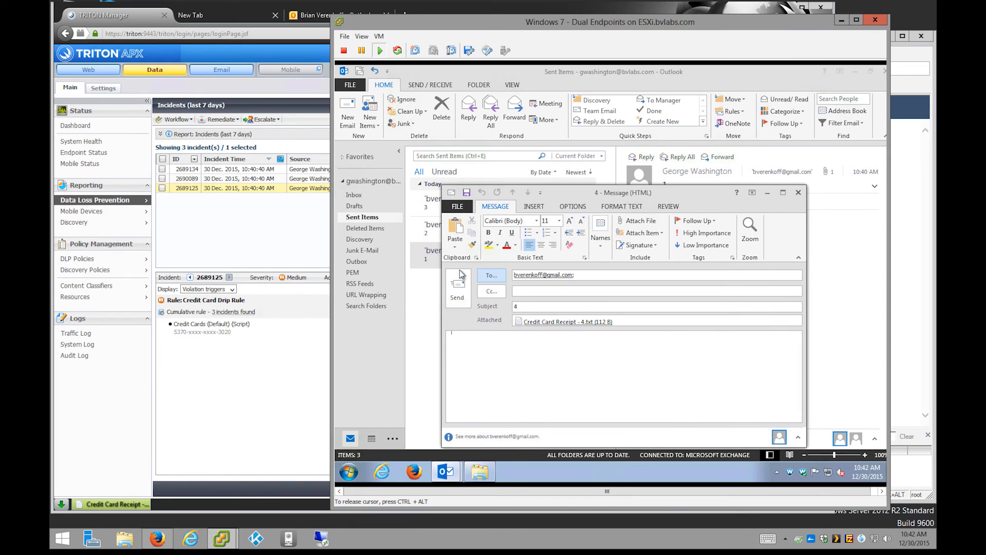
{"action": "left_click", "coordinate": [457, 286]}
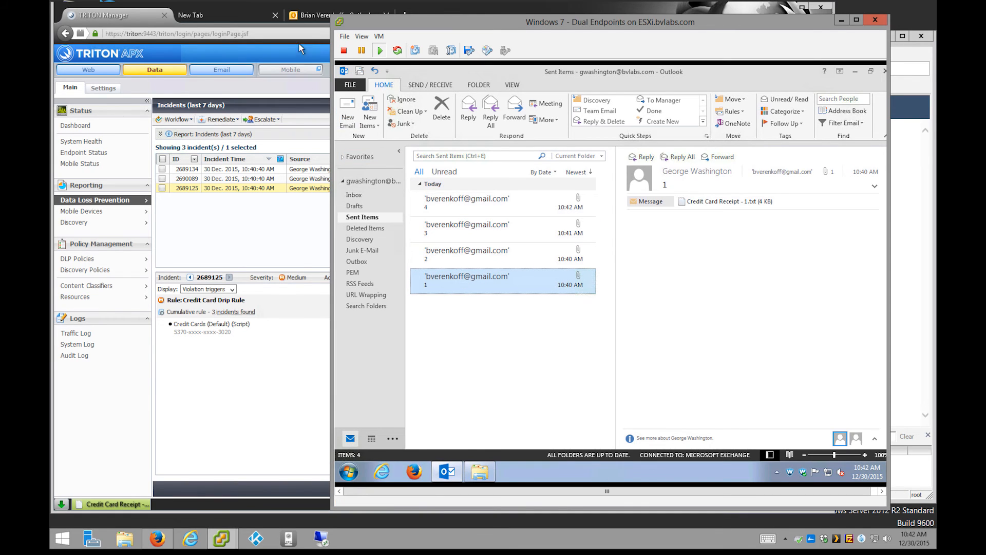
Read the 10:42 Websense DLP notice reporting message 4 permitted at Medium severity, drip count 4.
{"action": "left_click", "coordinate": [310, 10]}
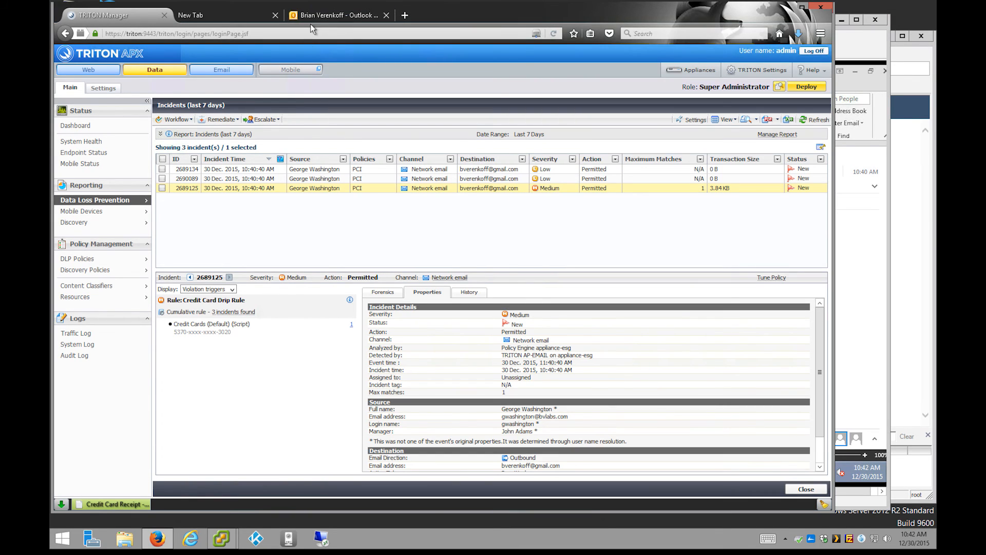
{"action": "left_click", "coordinate": [312, 14]}
{"action": "left_click", "coordinate": [236, 139]}
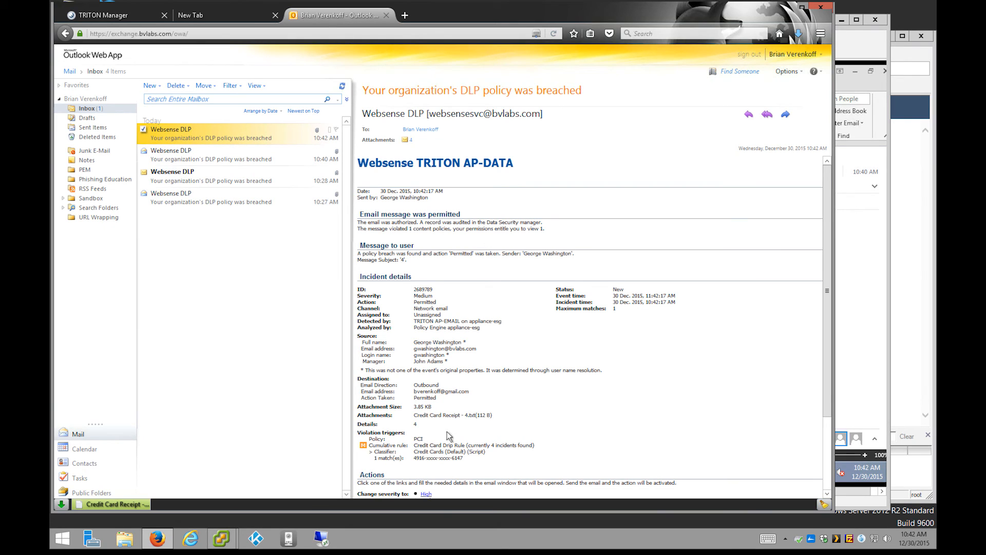
{"action": "left_click", "coordinate": [827, 504]}
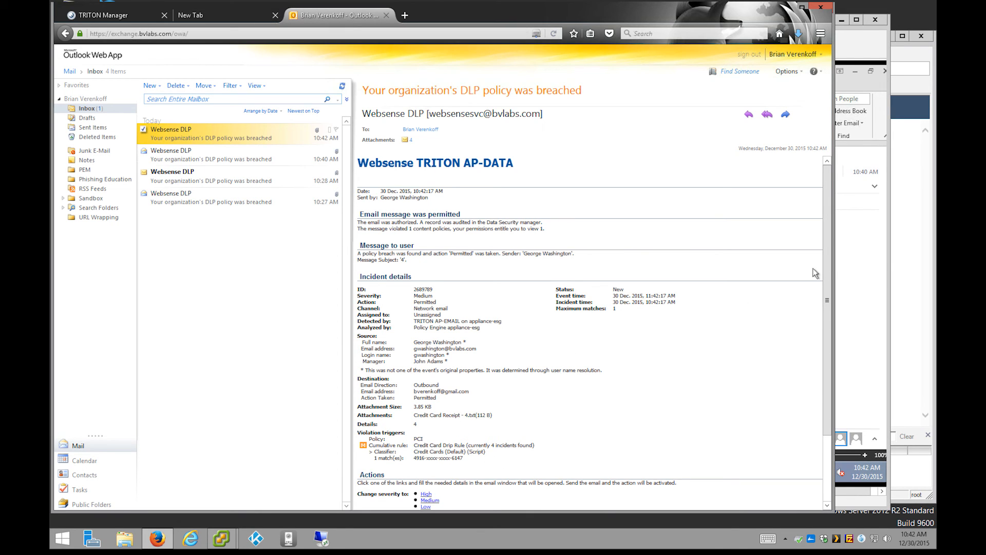
{"action": "left_click", "coordinate": [872, 267]}
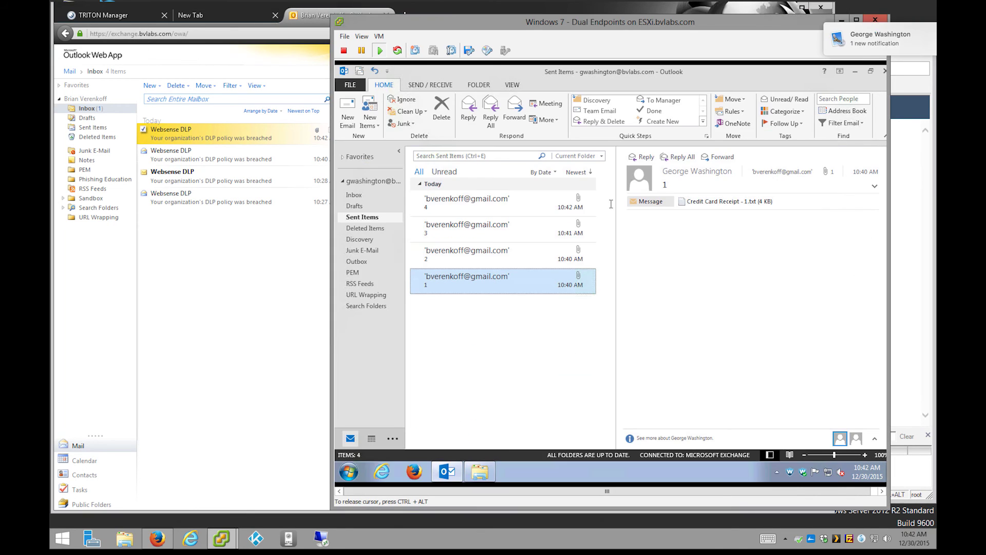
Start a new Outlook email to the Gmail recipient with subject 5.
{"action": "left_click", "coordinate": [348, 112]}
{"action": "type", "text": "bvere"}
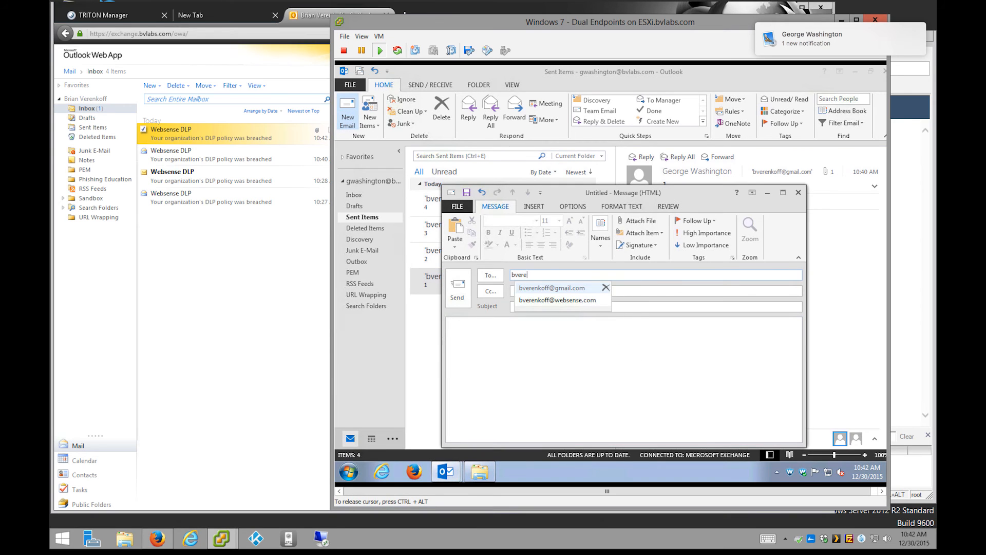
{"action": "key", "text": "Tab"}
{"action": "type", "text": "5"}
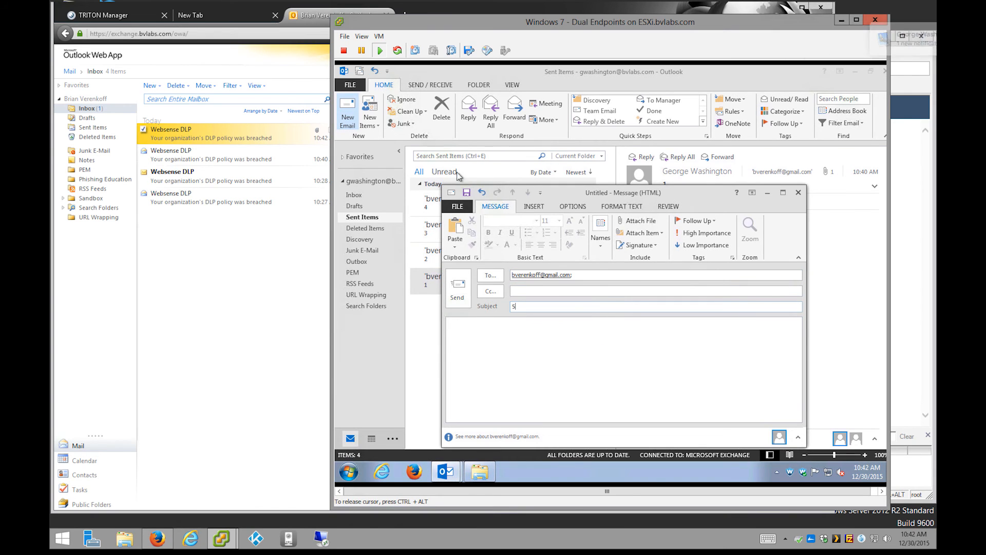
{"action": "key", "text": "Tab"}
Attach Credit Card Receipt - 5.txt and send the fifth email.
{"action": "left_click", "coordinate": [641, 223]}
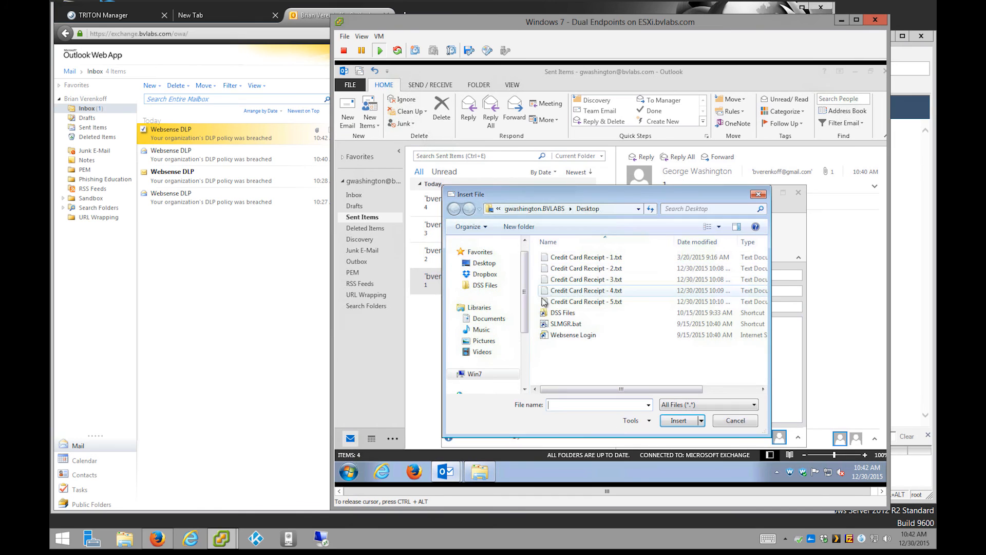
{"action": "left_click", "coordinate": [585, 302]}
{"action": "left_click", "coordinate": [677, 419]}
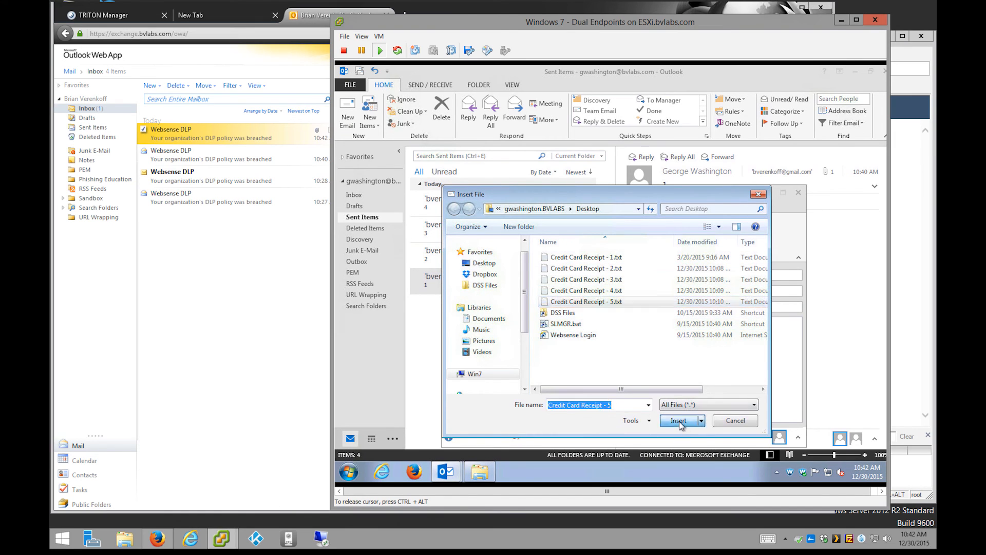
{"action": "left_click", "coordinate": [459, 288]}
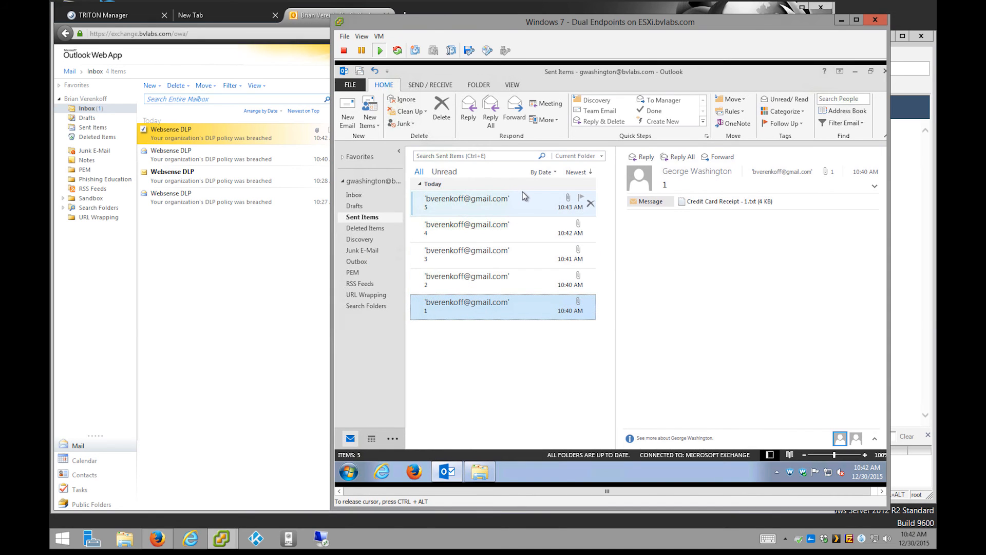
Refresh TRITON incidents to five and review quarantined High incident 2690195's Forensics and Properties.
{"action": "left_click", "coordinate": [108, 15]}
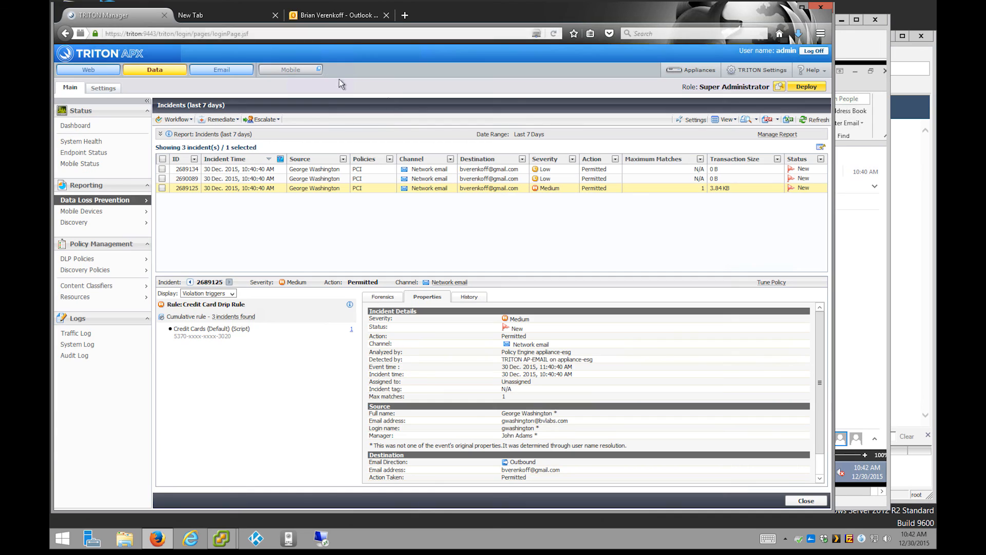
{"action": "left_click", "coordinate": [814, 124]}
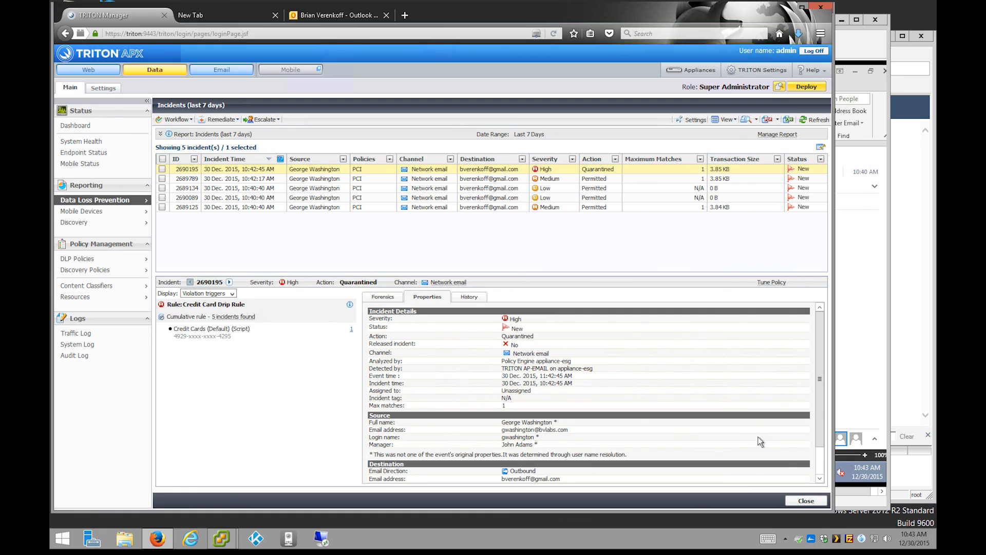
{"action": "scroll", "coordinate": [823, 459], "scroll_direction": "down", "scroll_amount": 1}
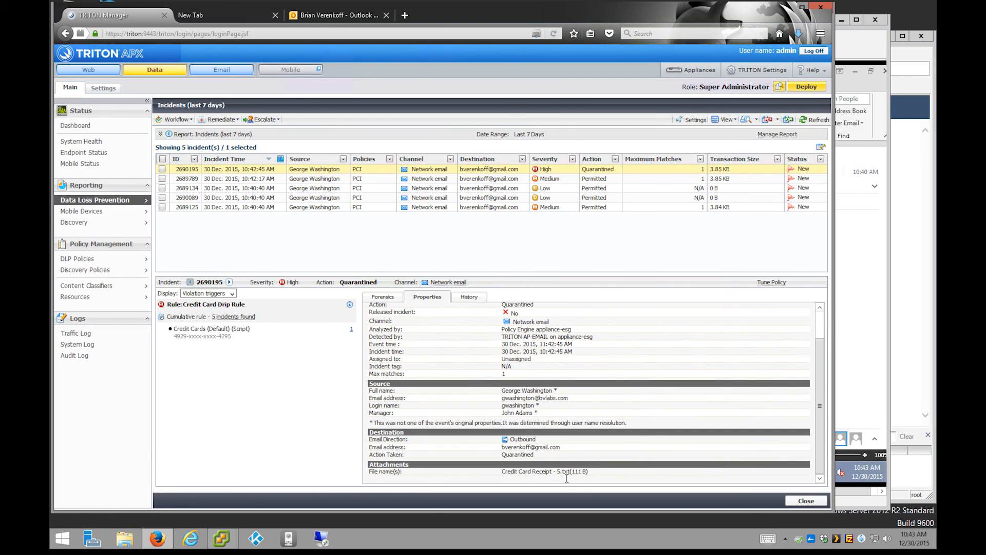
{"action": "left_click", "coordinate": [384, 298]}
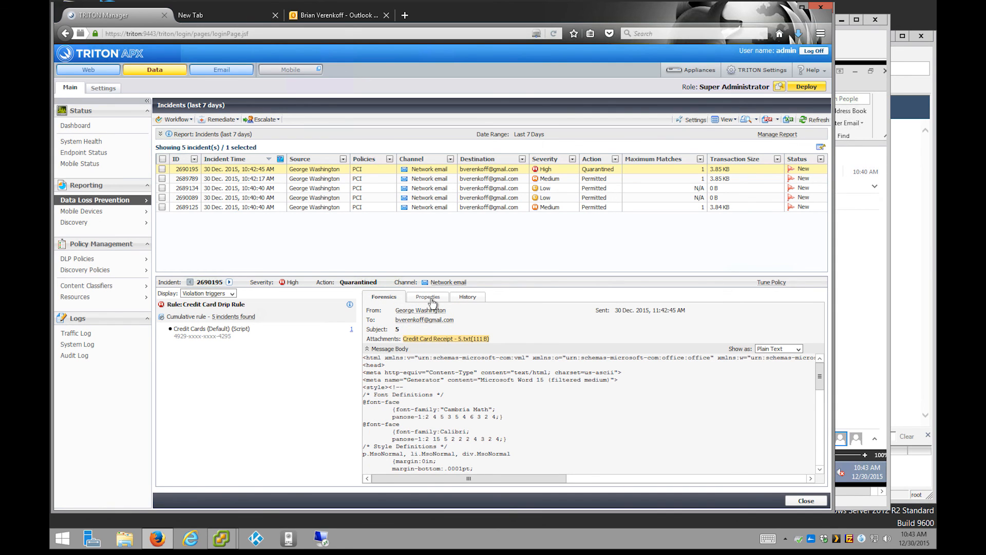
{"action": "left_click", "coordinate": [428, 297]}
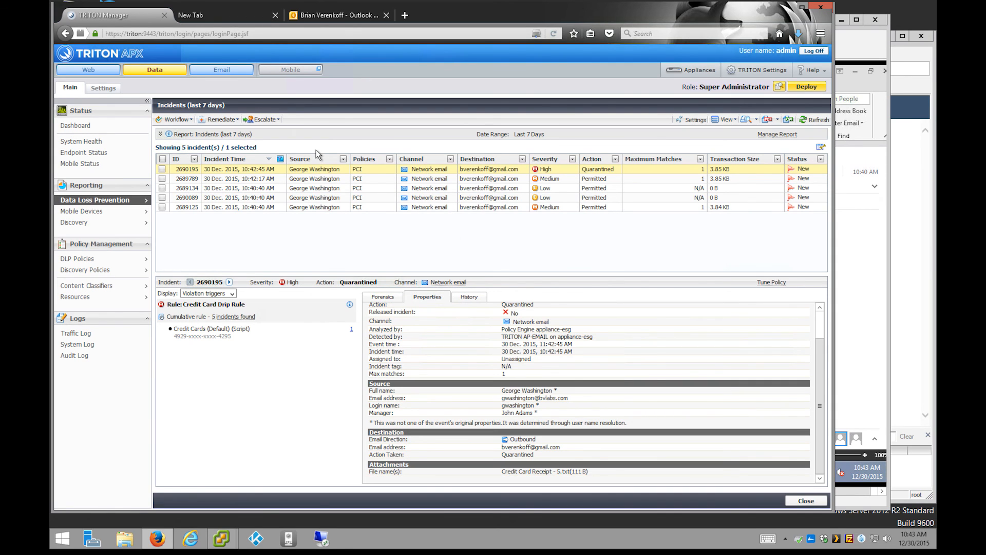
Check the Gmail inbox in Apple Mail holds only messages 1 to 4, with no fifth.
{"action": "key", "text": "ctrl+Left"}
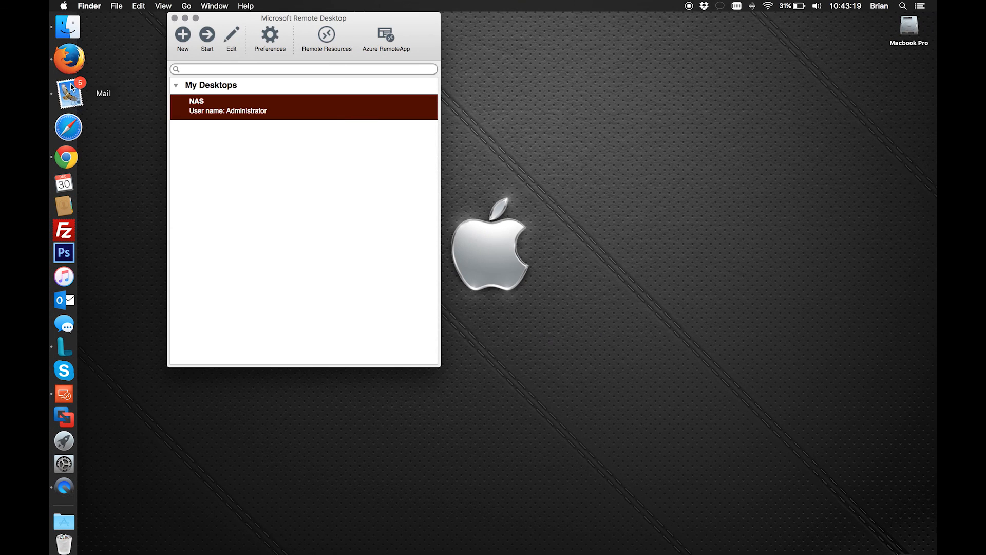
{"action": "left_click", "coordinate": [72, 91]}
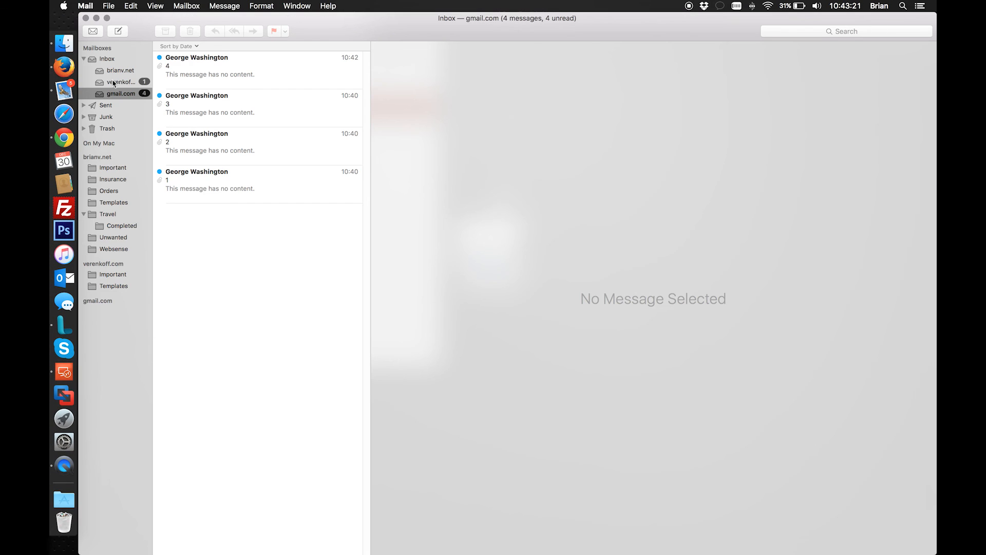
{"action": "left_click", "coordinate": [197, 183]}
{"action": "left_click", "coordinate": [196, 139]}
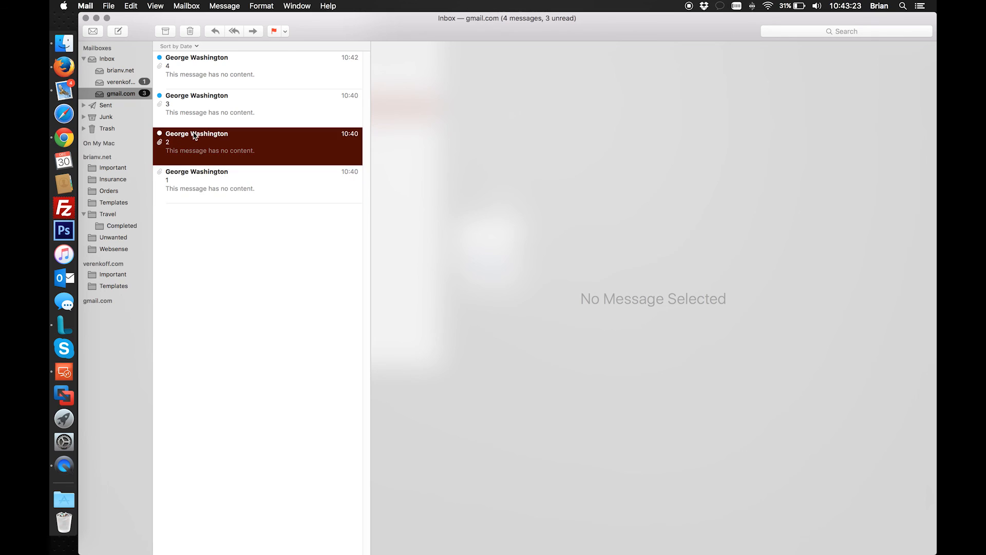
{"action": "left_click", "coordinate": [199, 104]}
{"action": "left_click", "coordinate": [202, 75]}
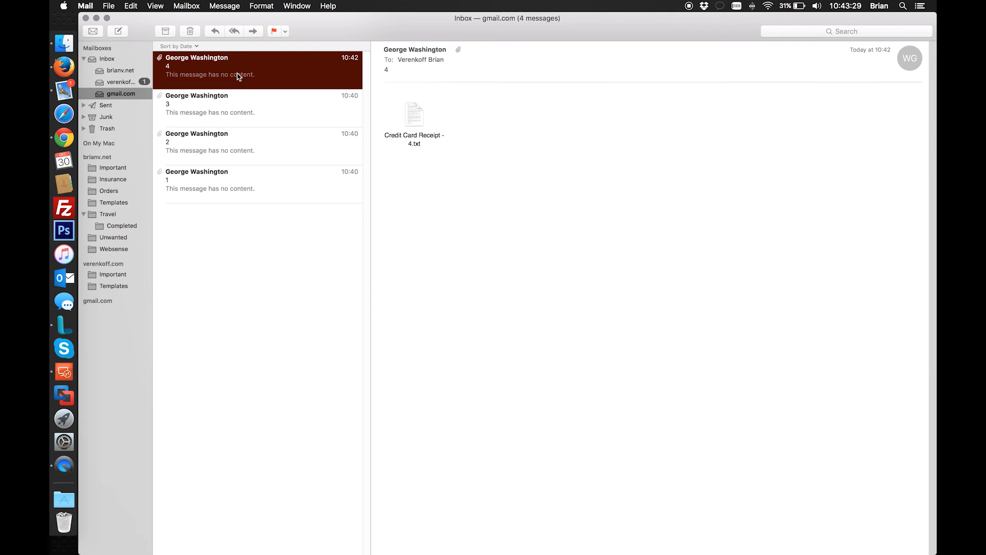
Reconnect to the NAS remote desktop and return to the TRITON High incident properties.
{"action": "left_click", "coordinate": [64, 372]}
{"action": "double_click", "coordinate": [238, 105]}
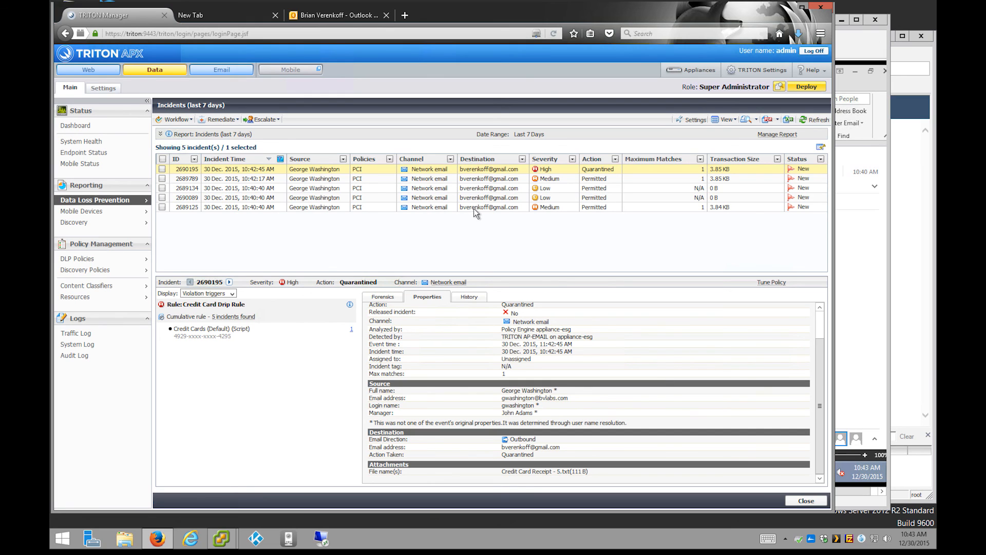
{"action": "left_click", "coordinate": [823, 321]}
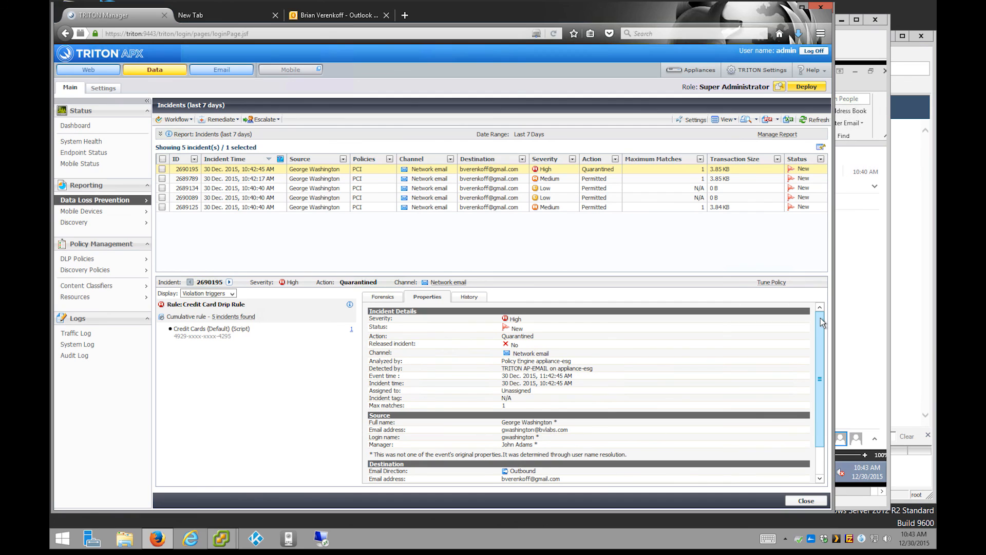